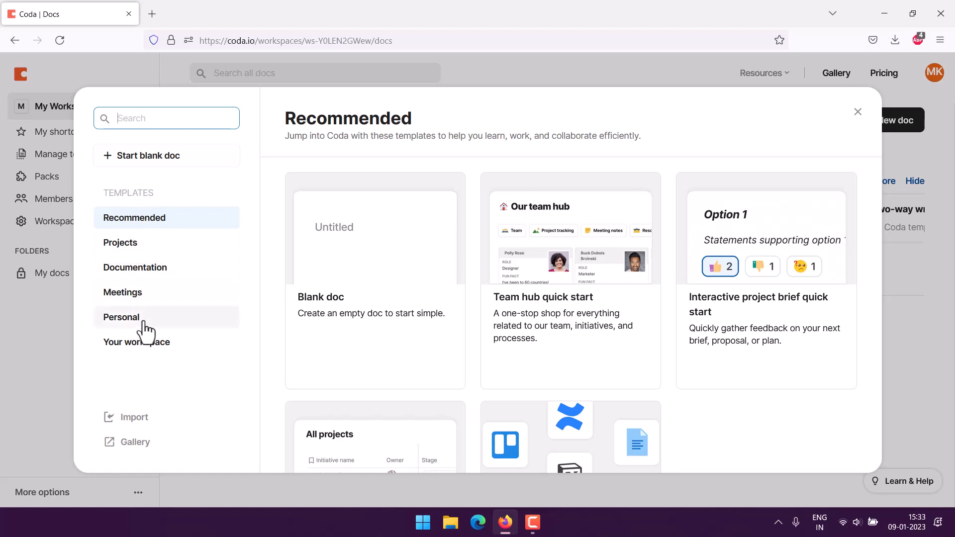
# Step: Start a blank doc and title its page "Grocery List Tracker"
pyautogui.click(135, 158)
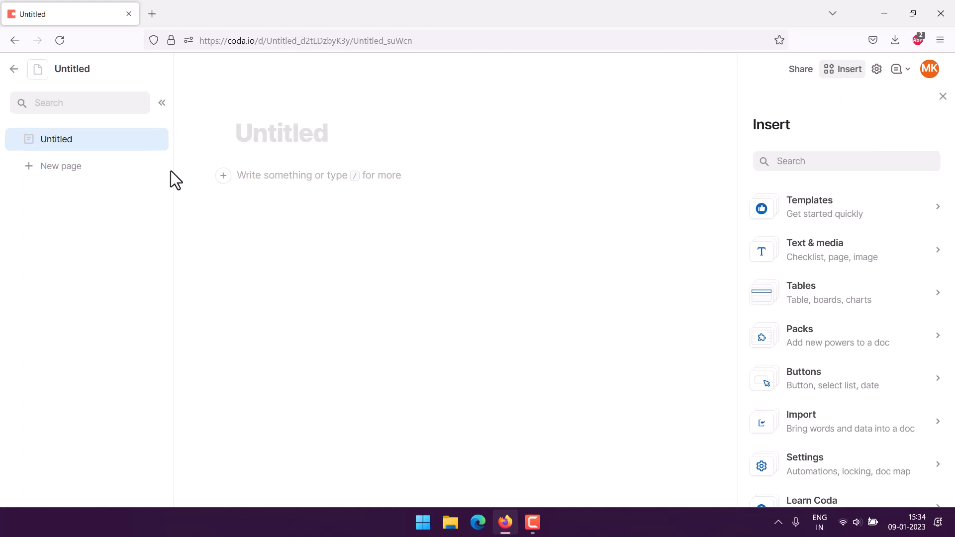
pyautogui.write('Groce')
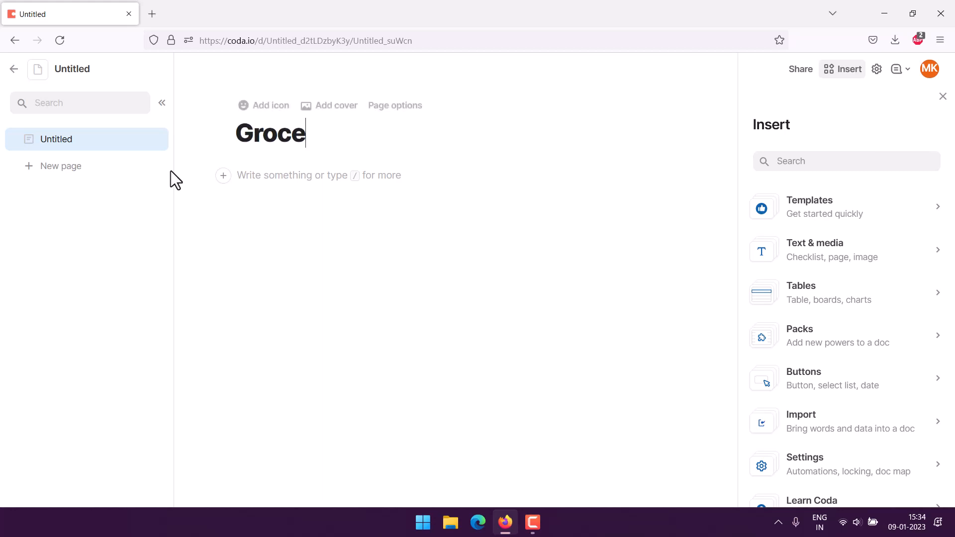
pyautogui.write('ry Lis')
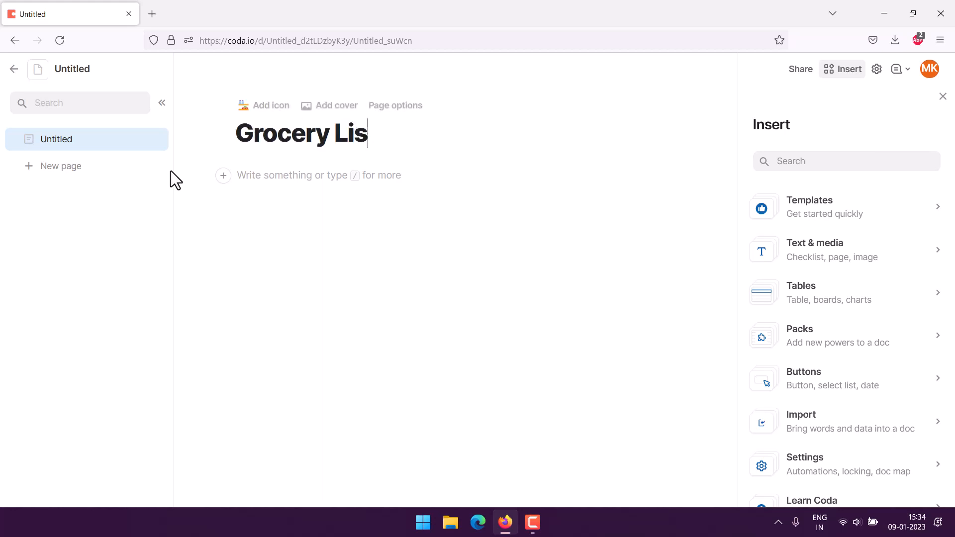
pyautogui.write('t Templ')
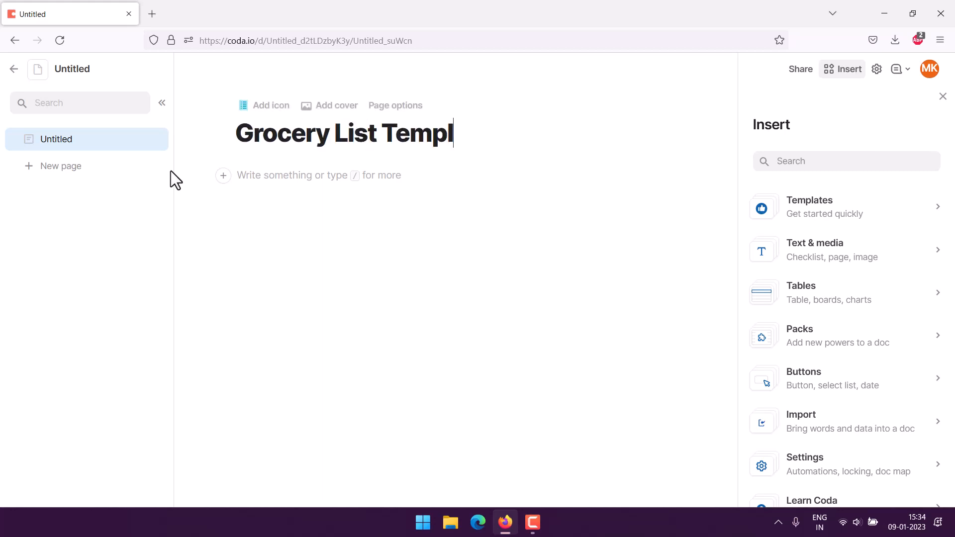
pyautogui.press('BackSpace')
pyautogui.press('BackSpace')
pyautogui.press('BackSpace')
pyautogui.press('BackSpace')
pyautogui.write('racker')
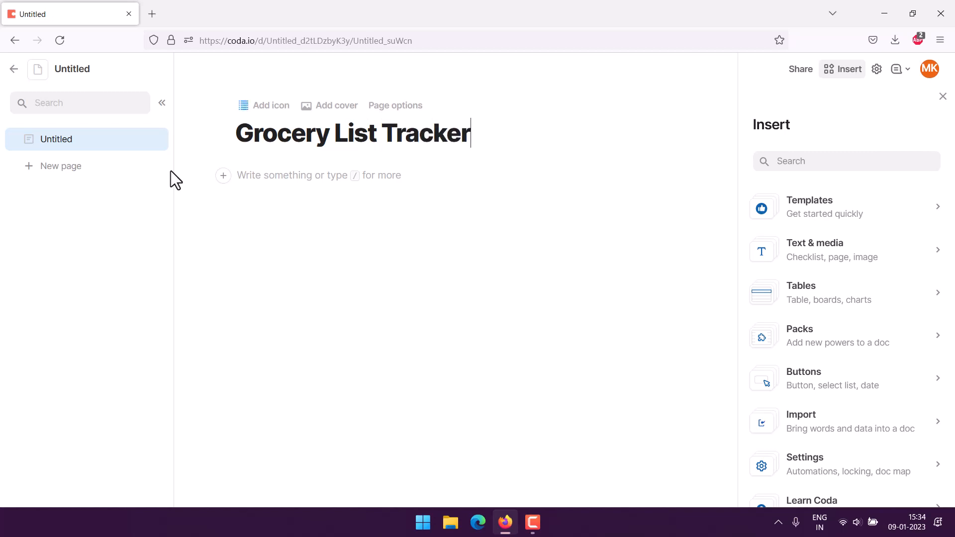
pyautogui.press('Return')
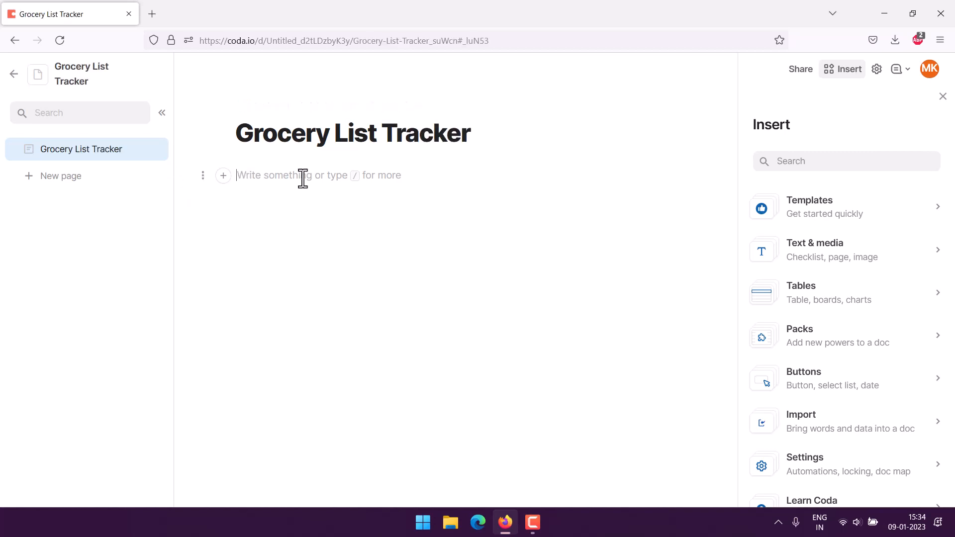
# Step: Insert a table below the page title and rename its first column Item
pyautogui.write('/')
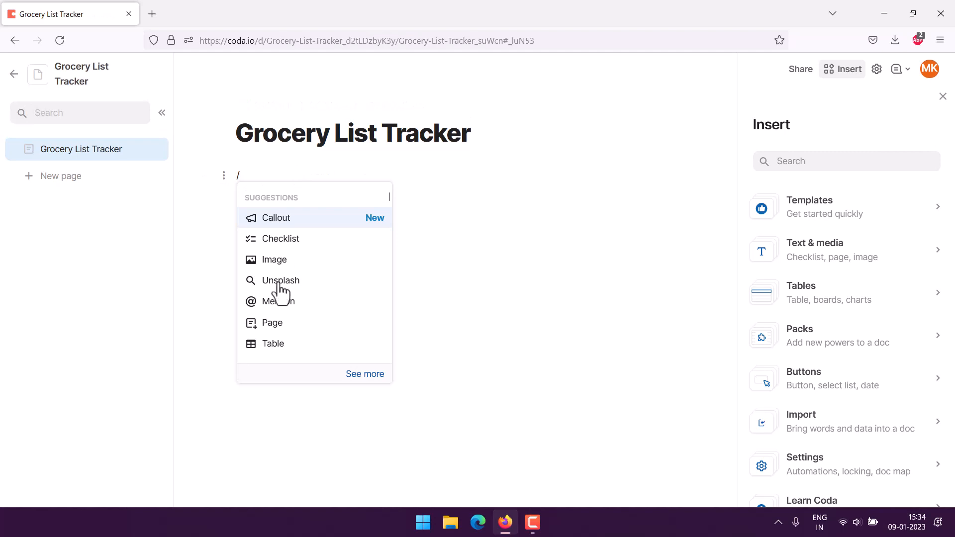
pyautogui.click(272, 345)
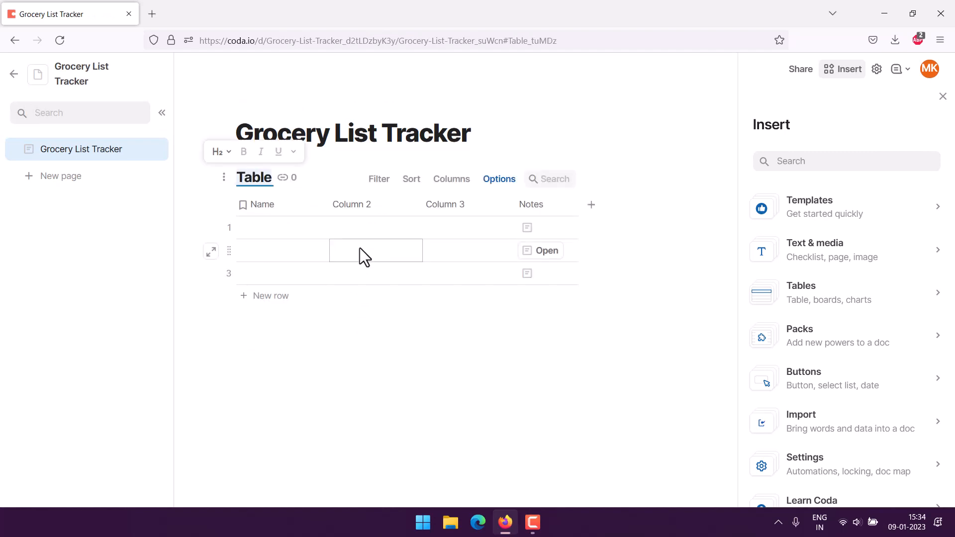
pyautogui.click(276, 207)
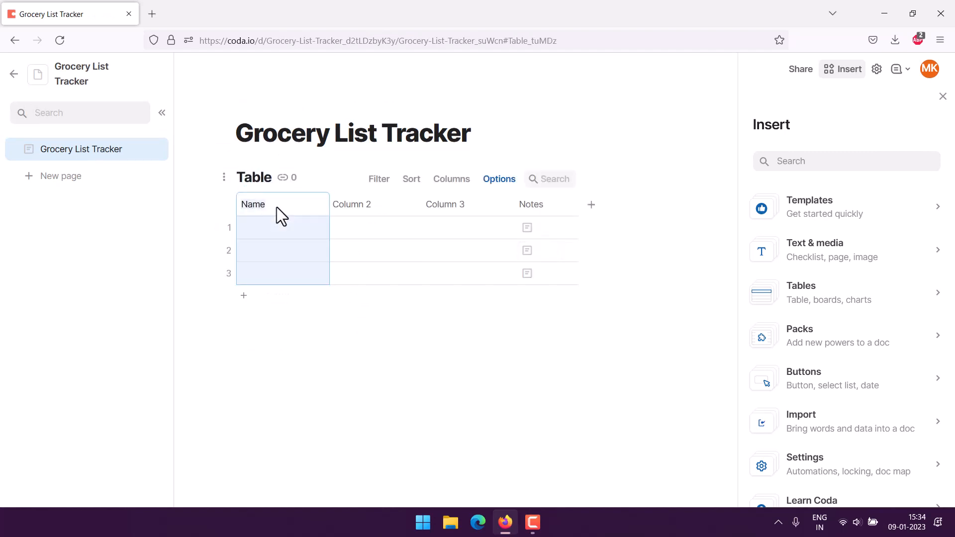
pyautogui.write('Item')
# Step: Rename the table's second column Store and its third column Unit
pyautogui.click(370, 203)
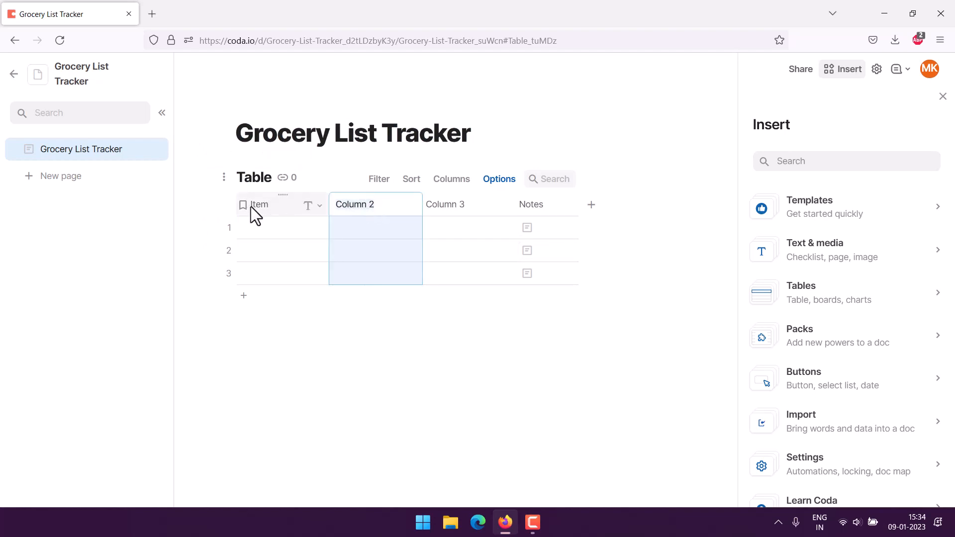
pyautogui.click(382, 205)
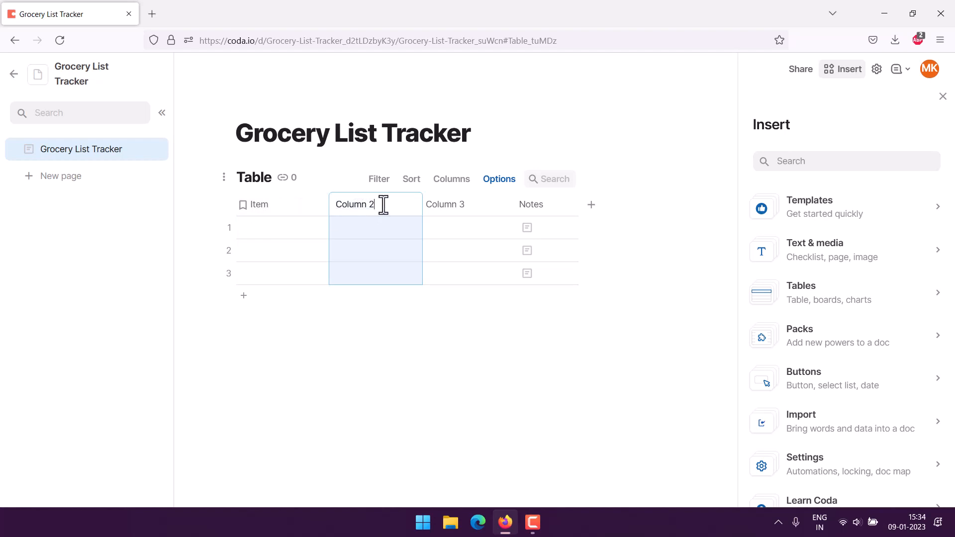
pyautogui.moveTo(383, 205); pyautogui.dragTo(330, 201)
pyautogui.write('Store')
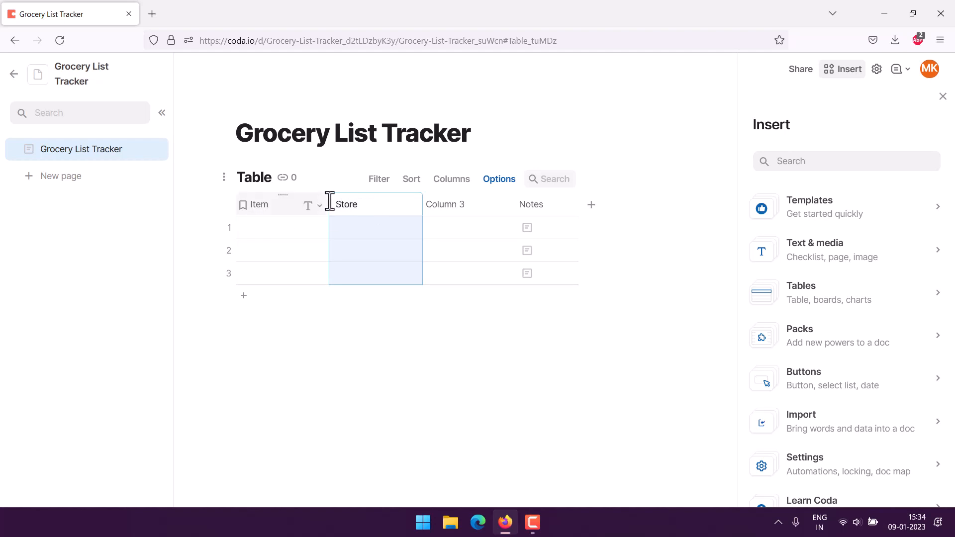
pyautogui.click(452, 201)
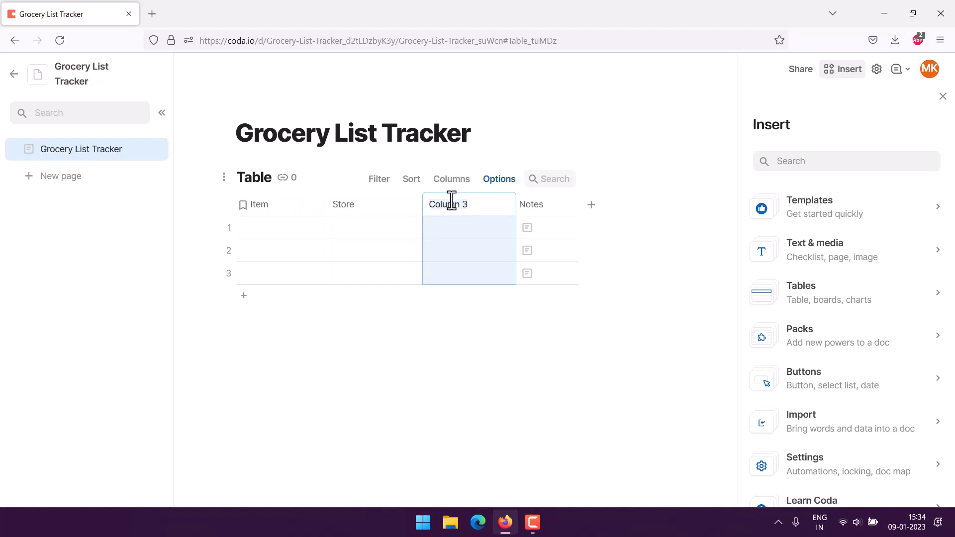
pyautogui.write('Unit')
# Step: Delete the Notes column from the table
pyautogui.click(538, 204)
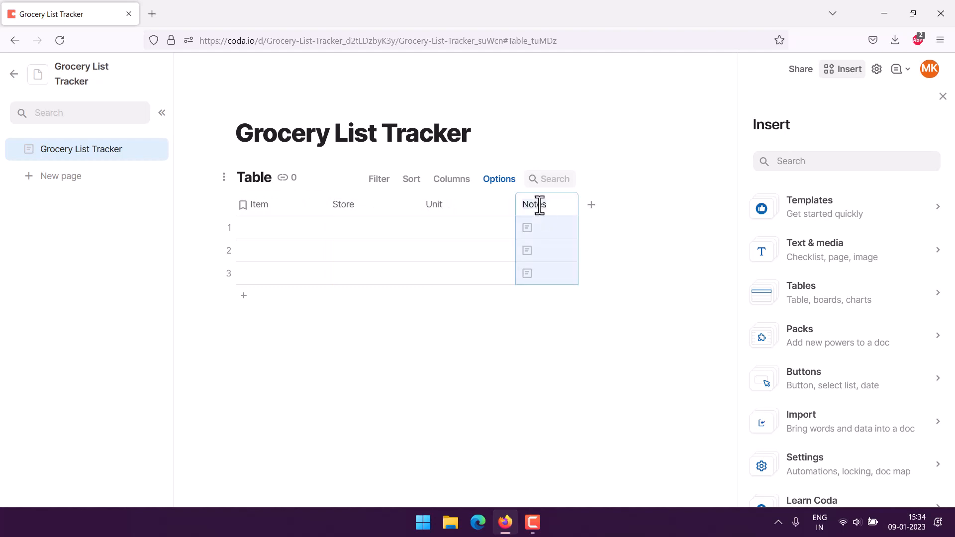
pyautogui.click(519, 330)
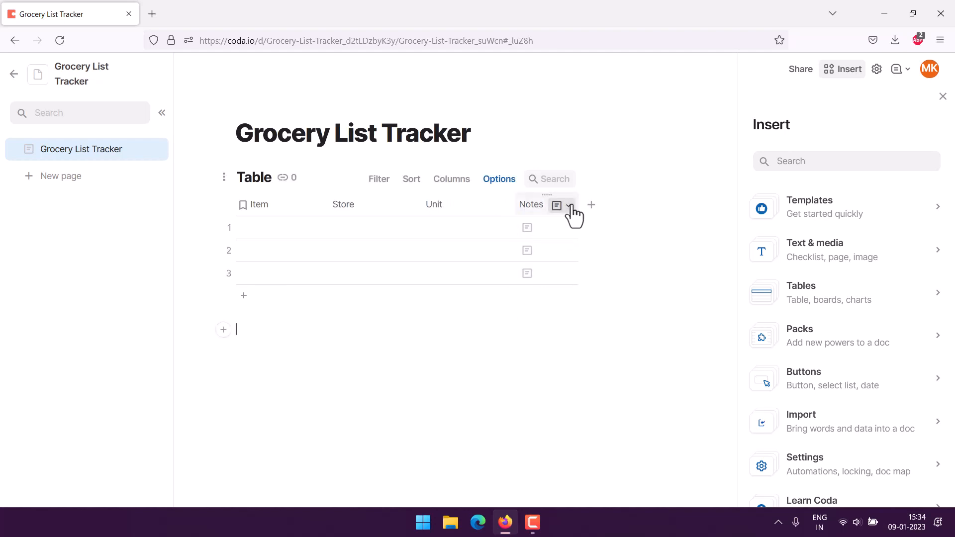
pyautogui.click(570, 206)
pyautogui.scroll(-2, 601, 367)
pyautogui.click(587, 501)
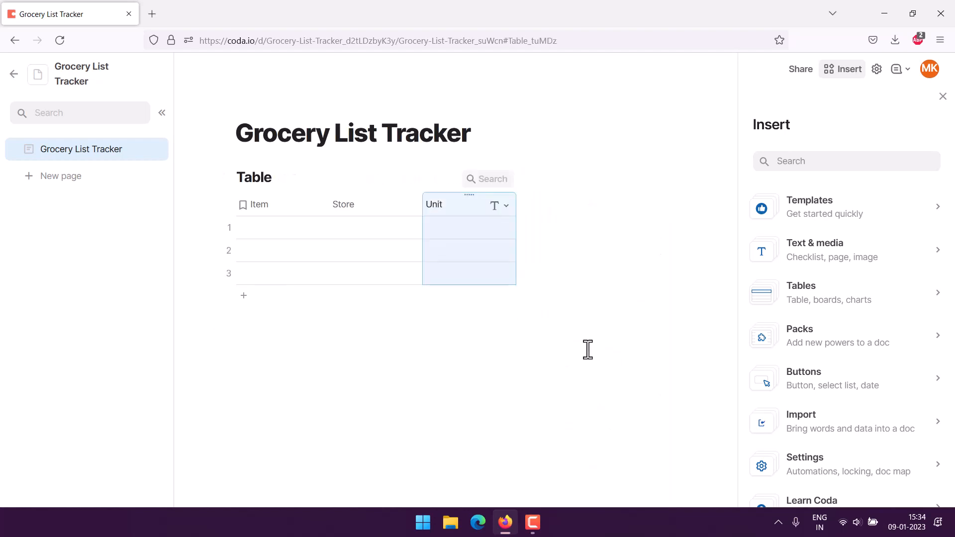
# Step: Add a new column after Unit and name it Price
pyautogui.click(529, 205)
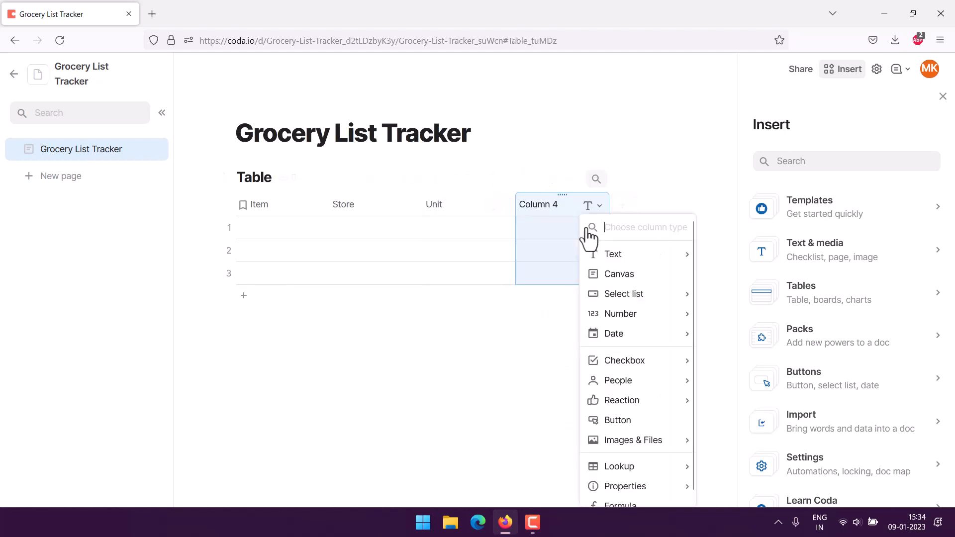
pyautogui.click(561, 206)
pyautogui.write('Price')
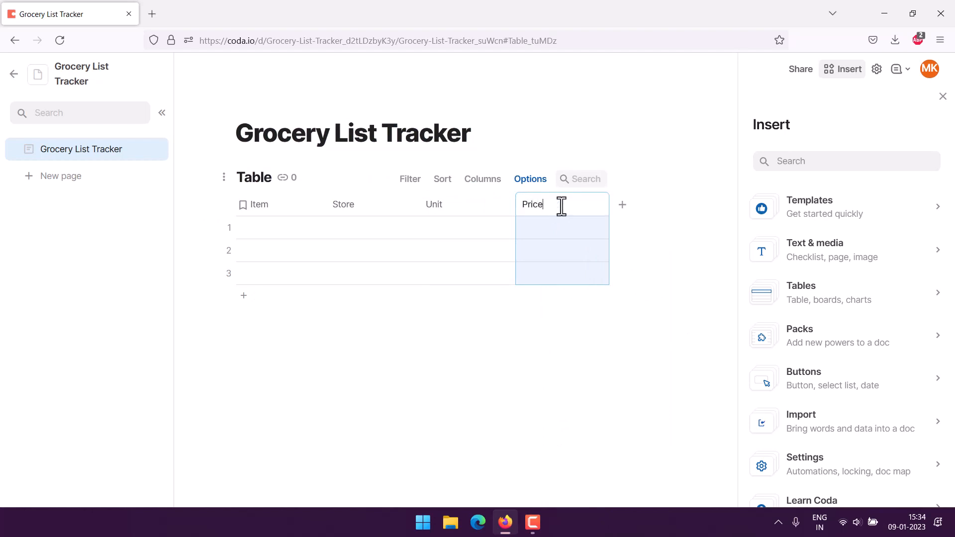
pyautogui.click(206, 207)
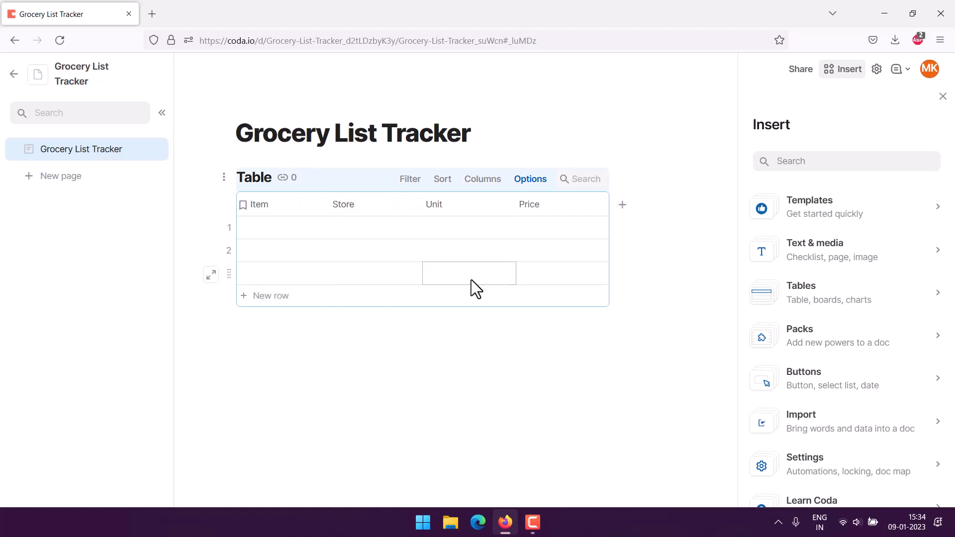
# Step: Change the Unit column's type to Number
pyautogui.click(505, 207)
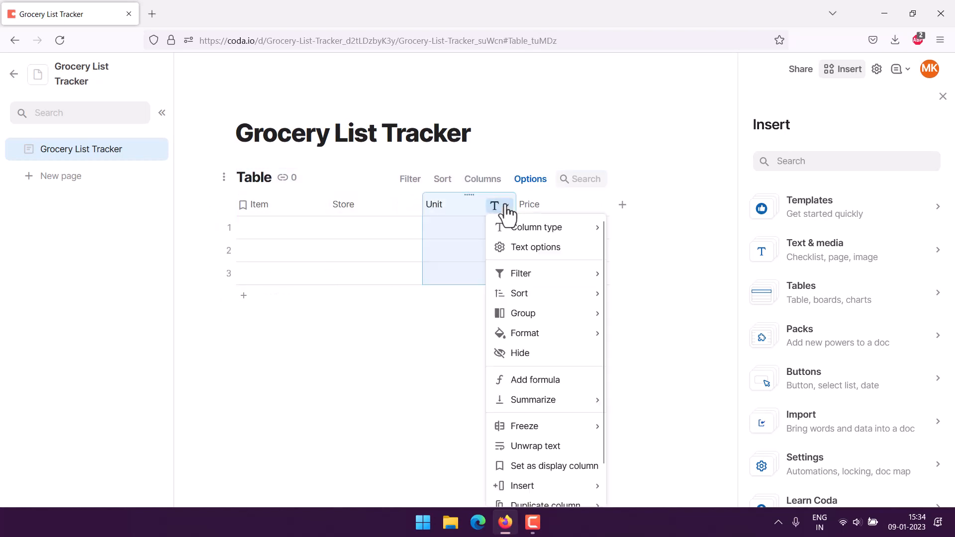
pyautogui.moveTo(507, 228)
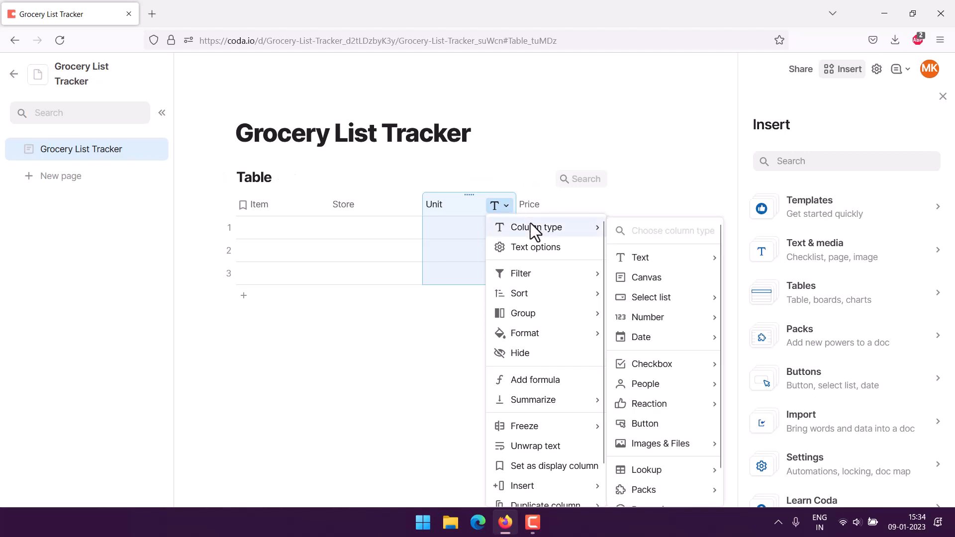
pyautogui.moveTo(658, 267)
pyautogui.moveTo(669, 321)
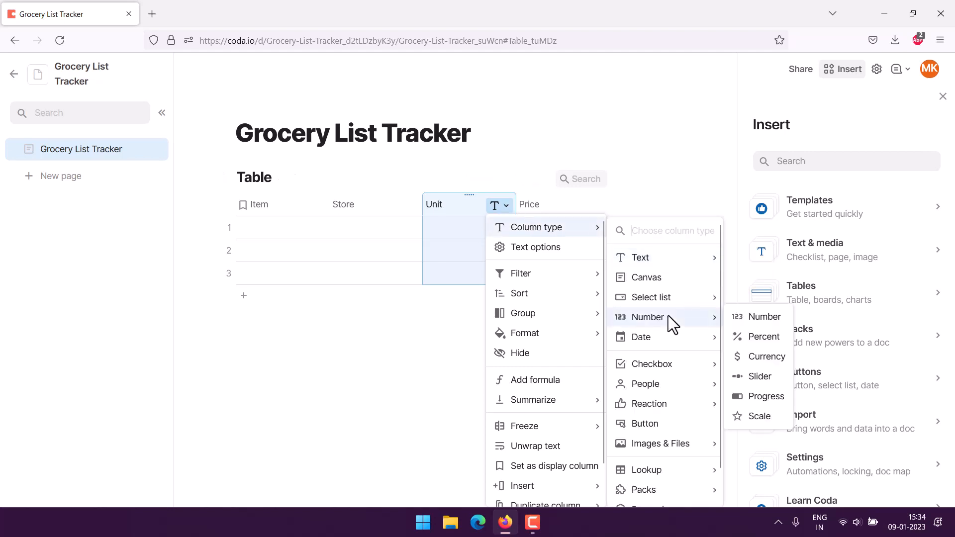
pyautogui.click(749, 318)
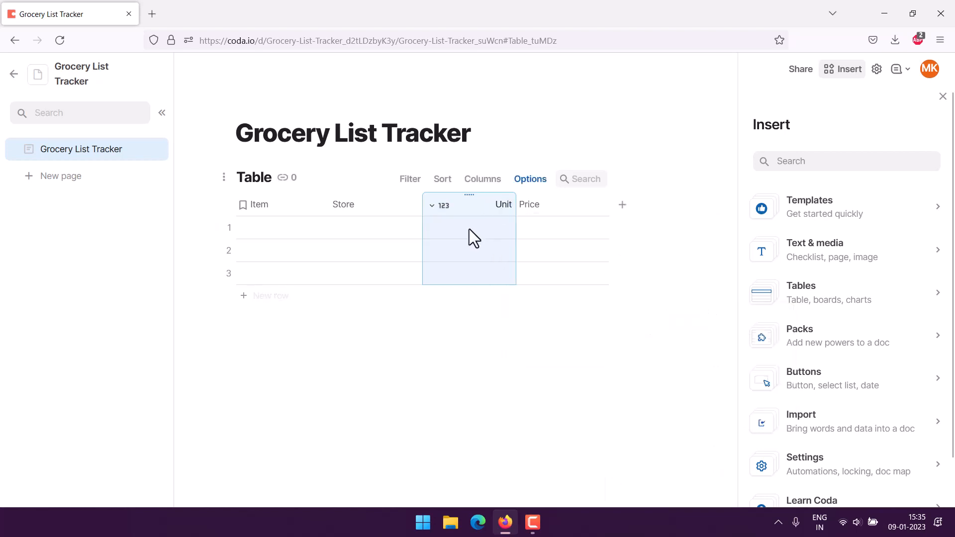
# Step: Change the Price column's type to Number
pyautogui.click(597, 209)
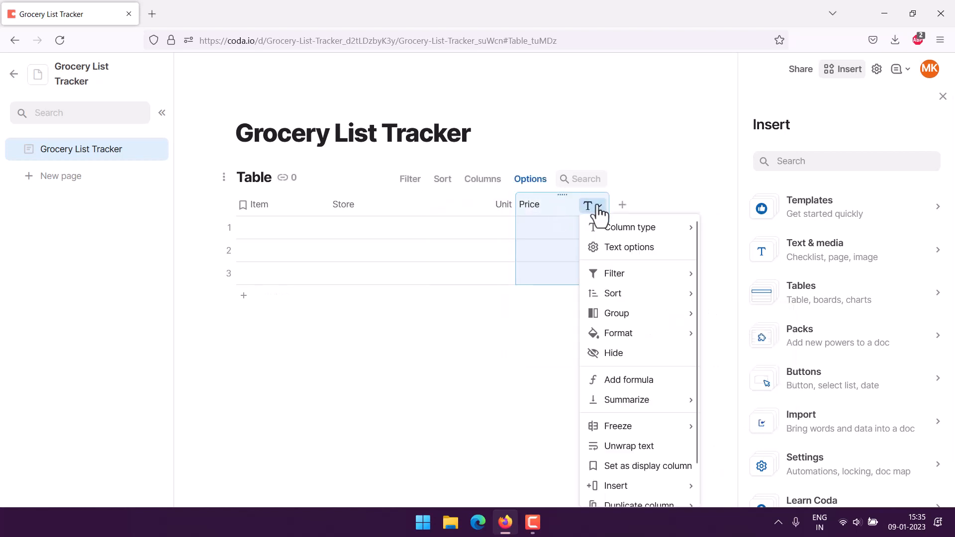
pyautogui.moveTo(619, 229)
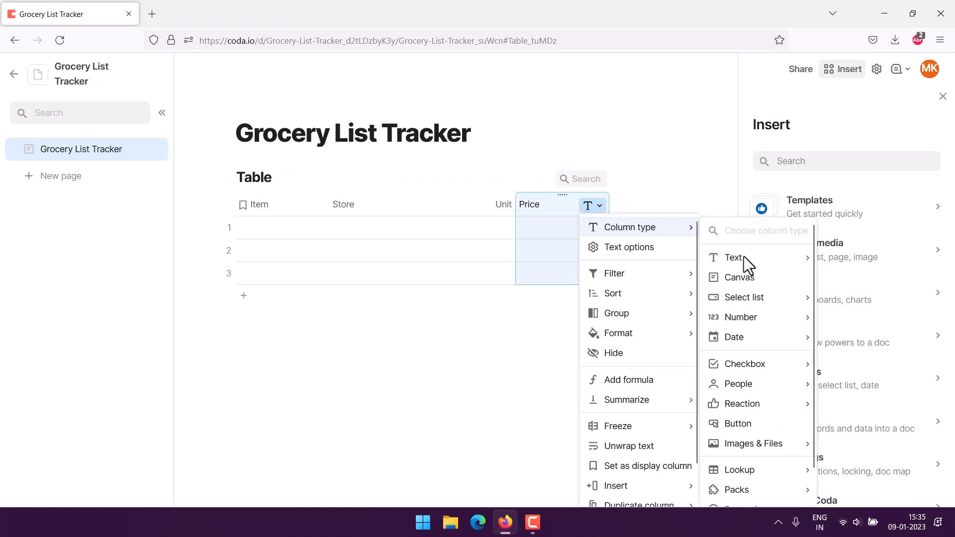
pyautogui.moveTo(757, 318)
pyautogui.click(851, 321)
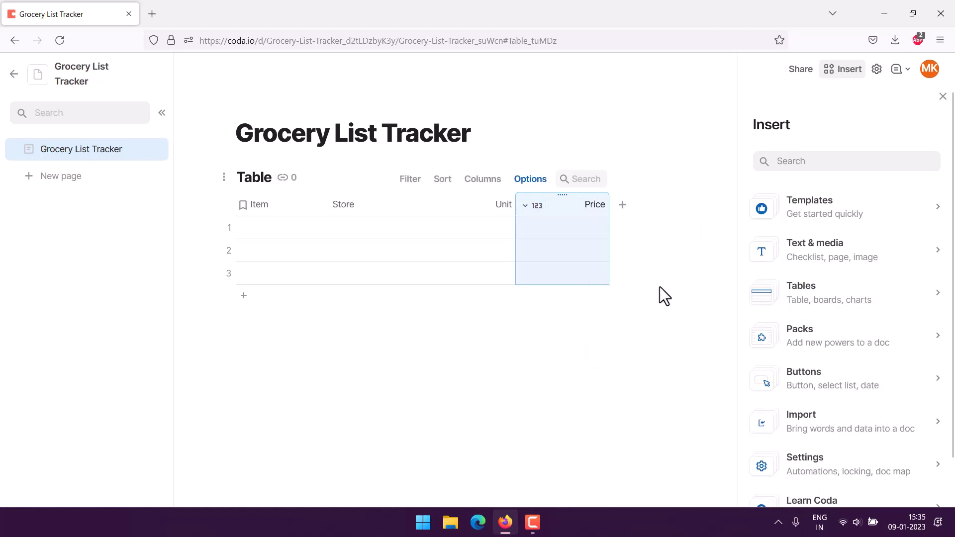
# Step: Add a fifth column after Price and name it Status
pyautogui.click(682, 219)
pyautogui.write('sa')
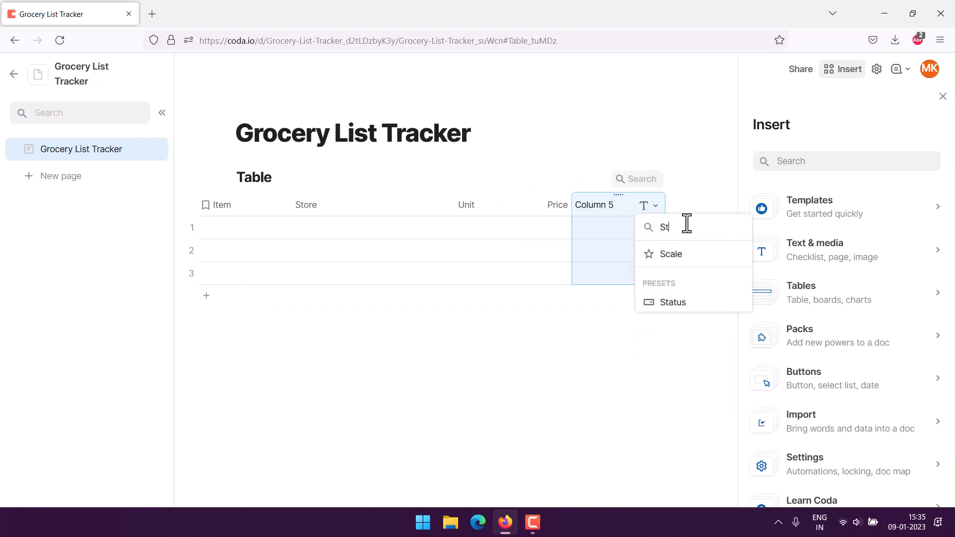
pyautogui.press('BackSpace')
pyautogui.press('BackSpace')
pyautogui.click(599, 208)
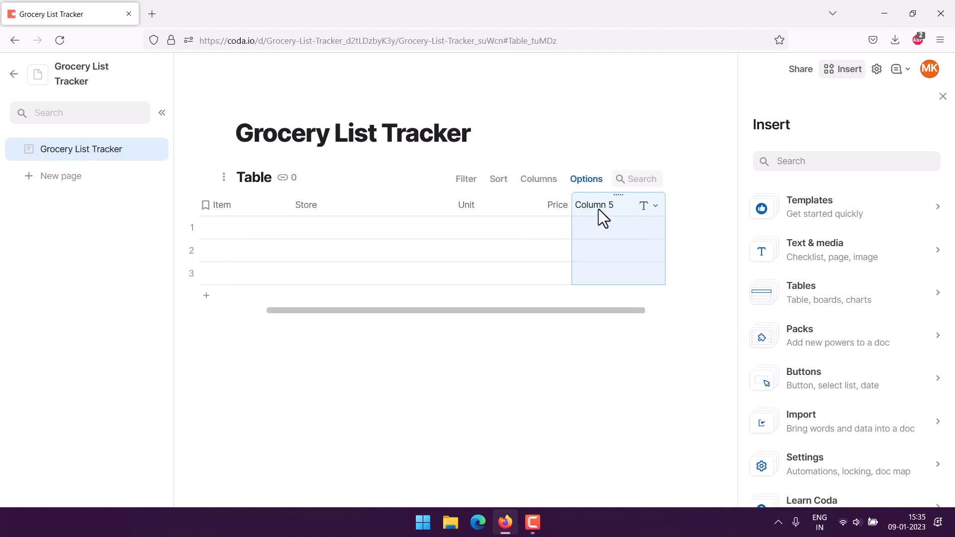
pyautogui.click(598, 209)
pyautogui.write('Status')
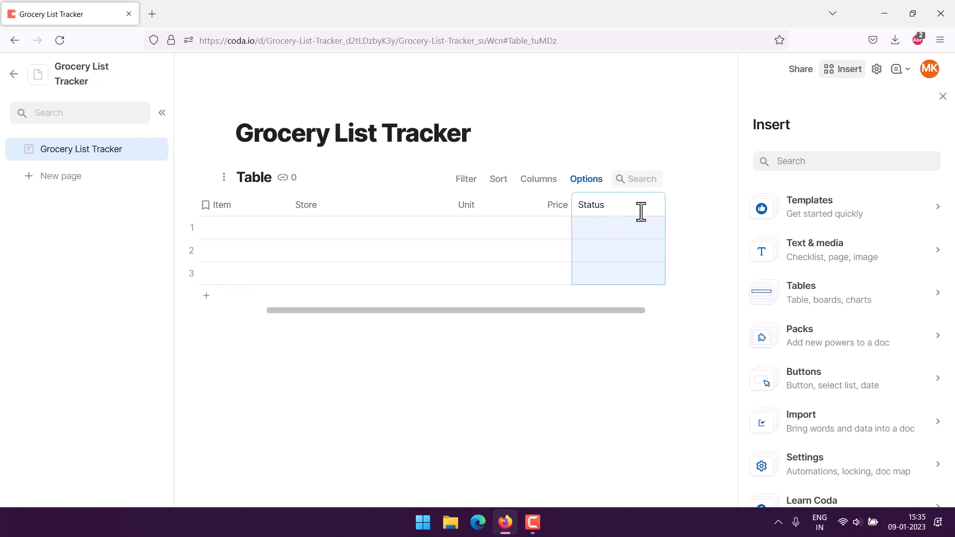
pyautogui.click(602, 145)
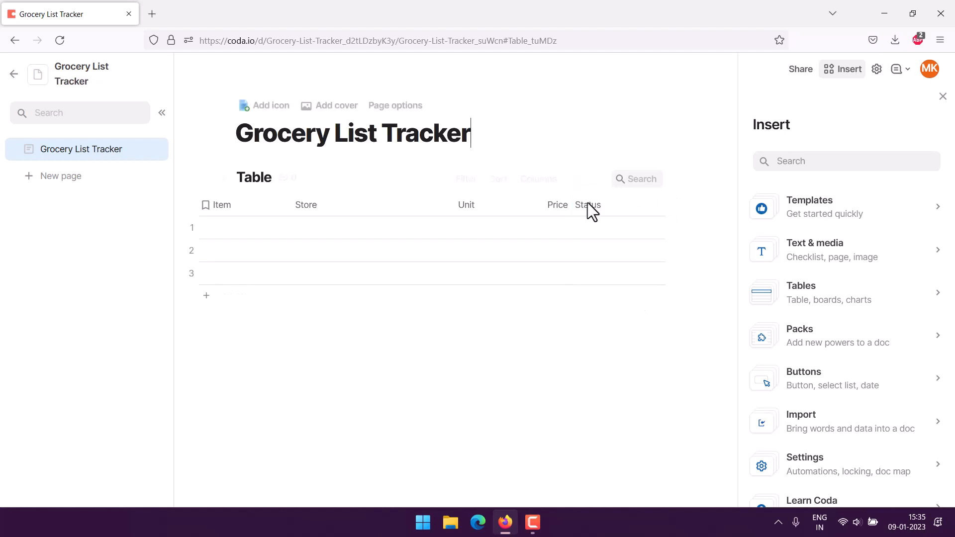
# Step: Change the Status column's type to a new, empty Select list
pyautogui.click(588, 204)
pyautogui.click(656, 209)
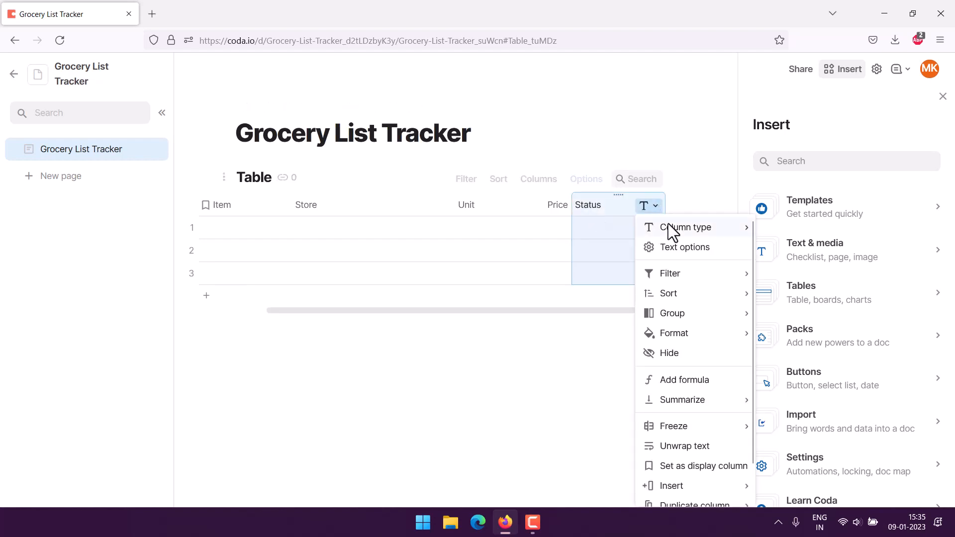
pyautogui.moveTo(671, 228)
pyautogui.moveTo(829, 296)
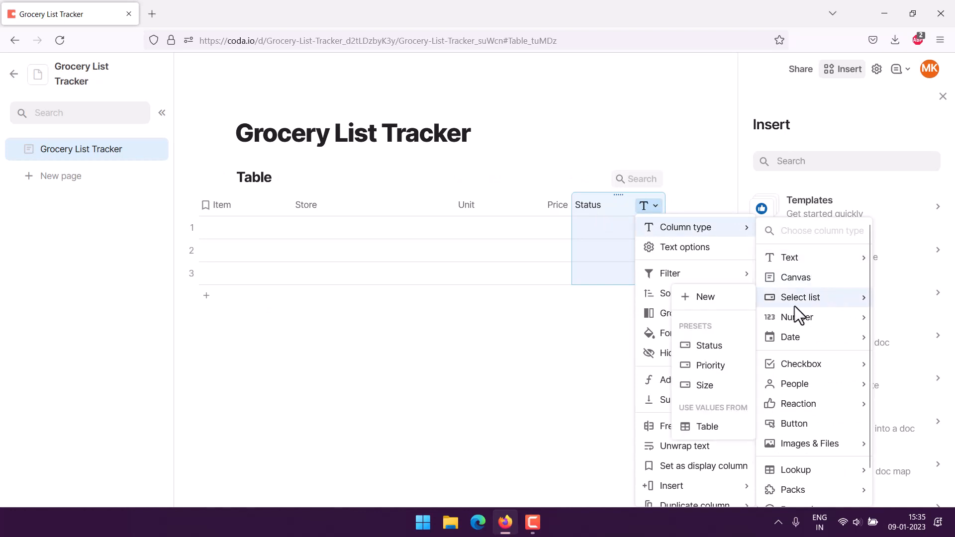
pyautogui.moveTo(709, 356)
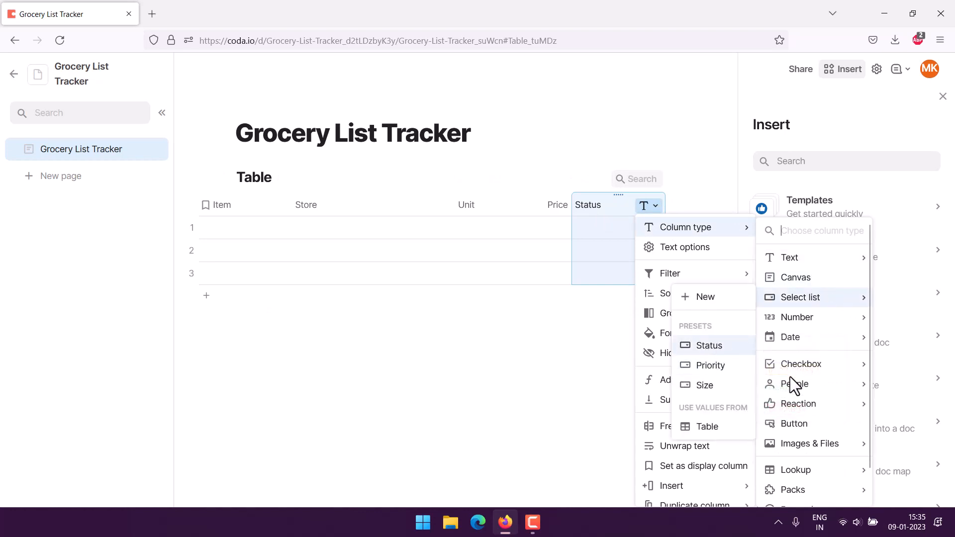
pyautogui.moveTo(718, 228)
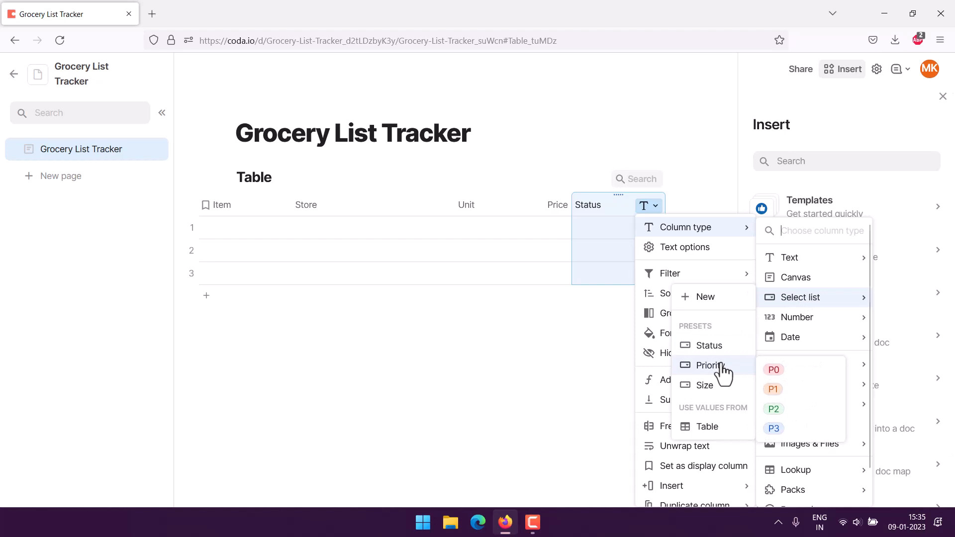
pyautogui.moveTo(718, 391)
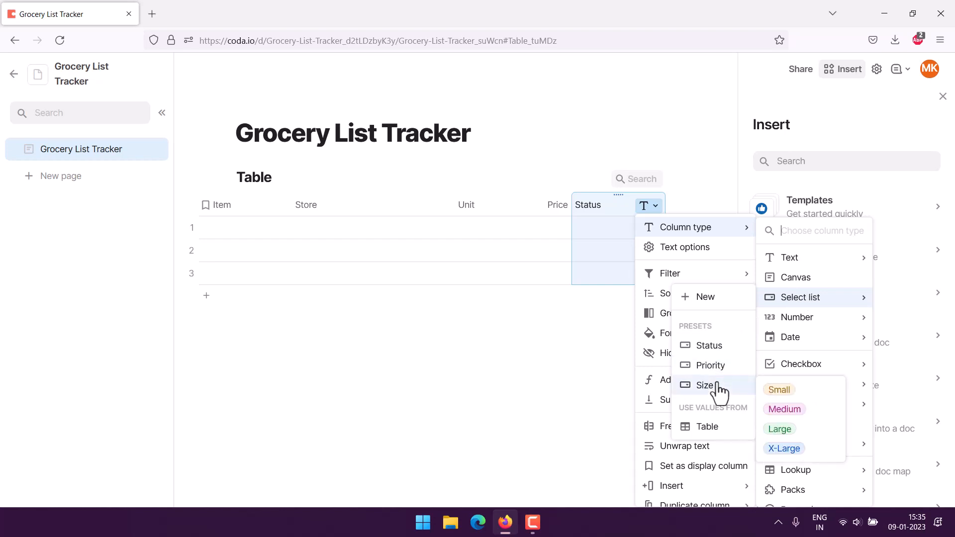
pyautogui.click(707, 298)
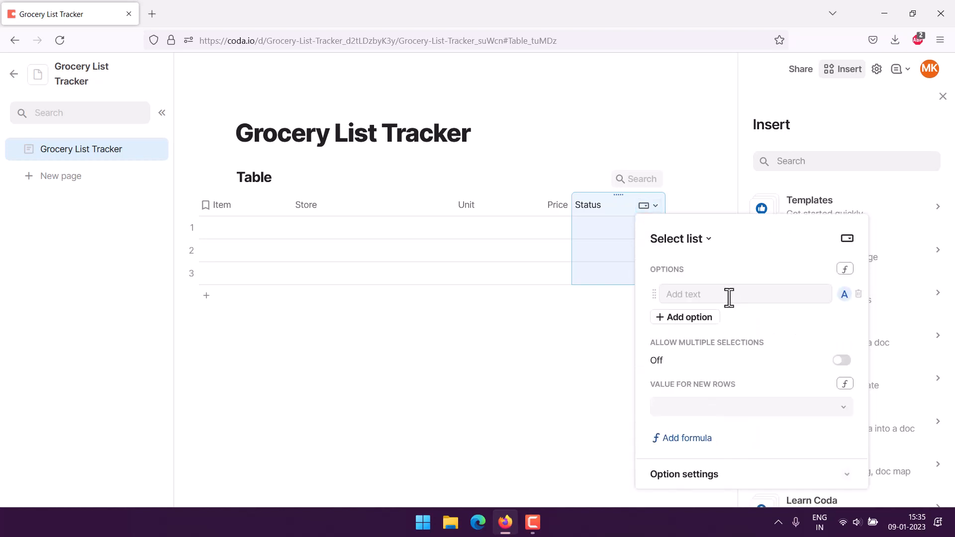
# Step: Add the options Purchased, Pending, Postponed and Others to the Status column's select list
pyautogui.click(706, 294)
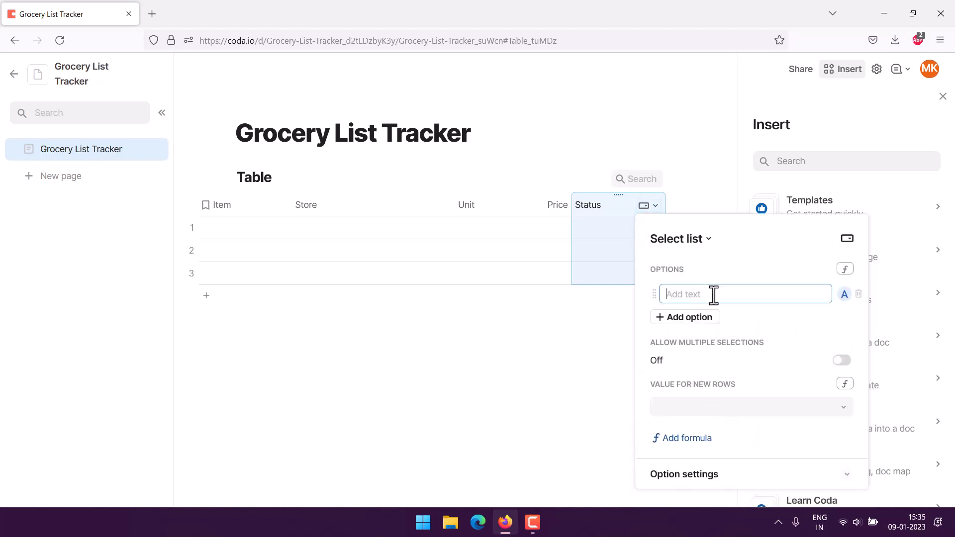
pyautogui.write('Purchased')
pyautogui.click(712, 318)
pyautogui.write('Pendi')
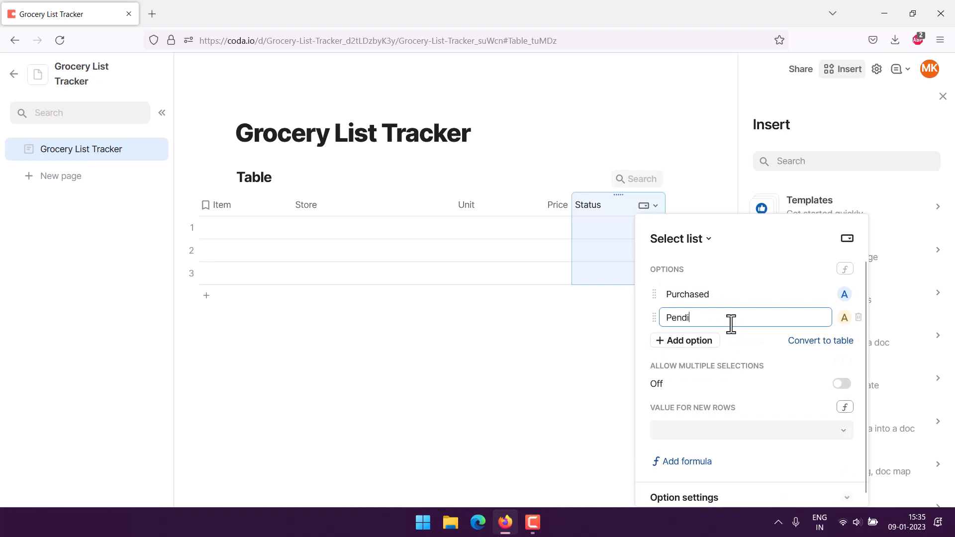
pyautogui.write('ng')
pyautogui.click(703, 343)
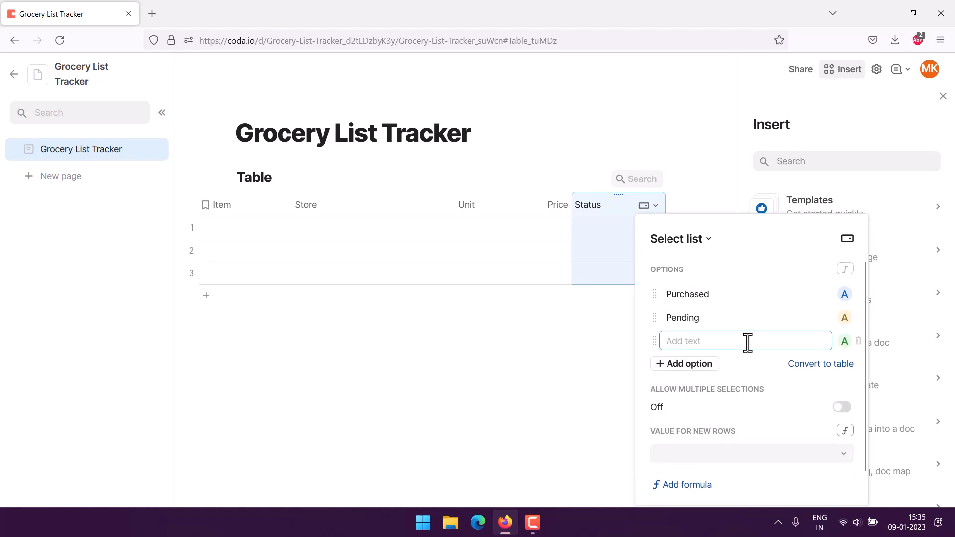
pyautogui.write('Postponed')
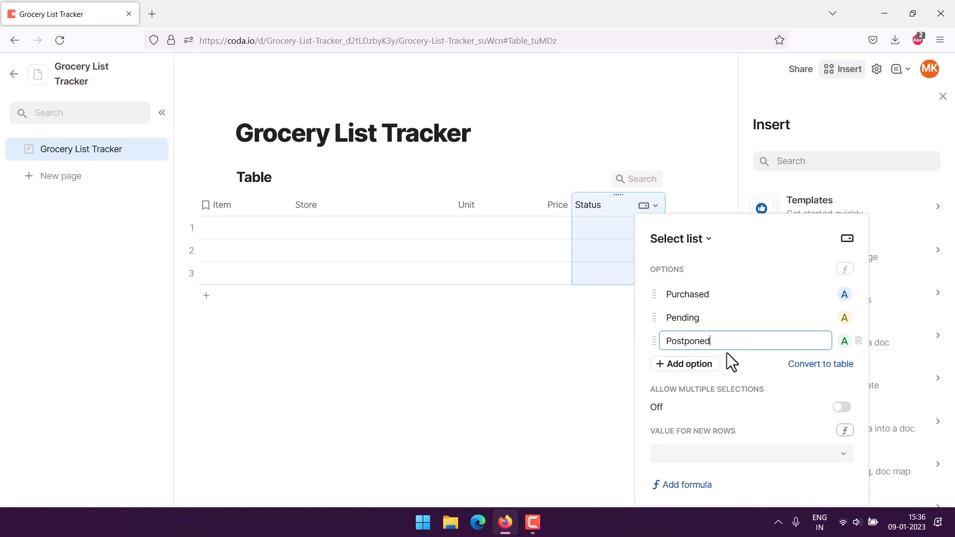
pyautogui.click(702, 365)
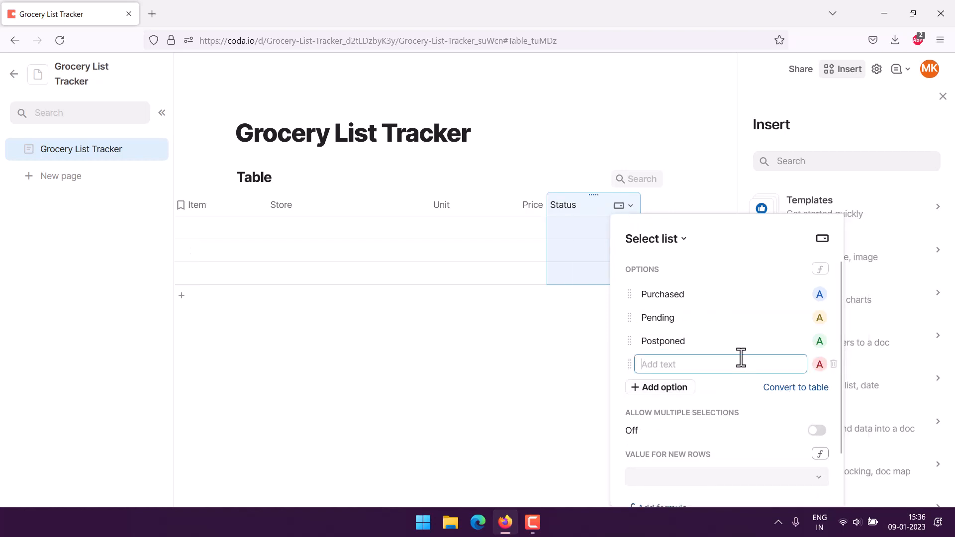
pyautogui.write('Others')
pyautogui.click(743, 256)
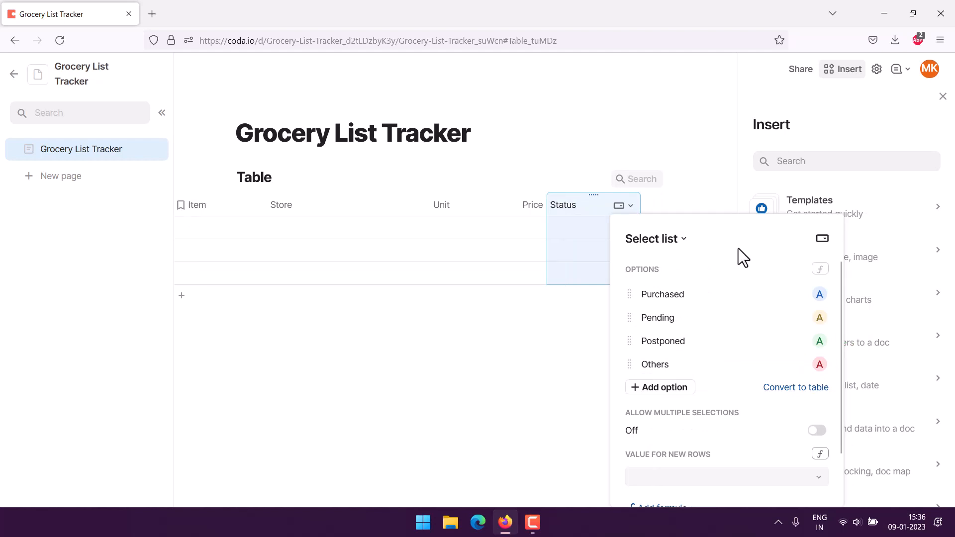
pyautogui.click(520, 351)
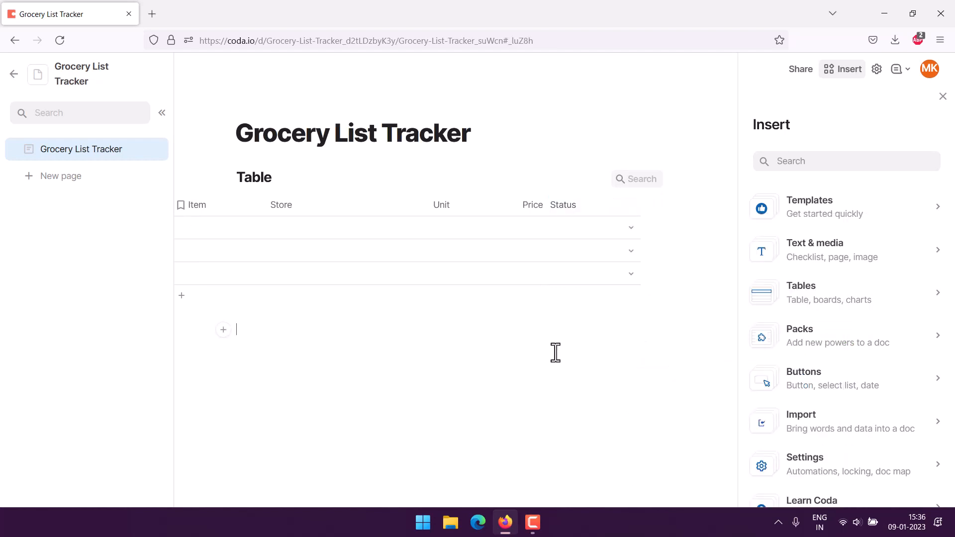
# Step: Change the Store column's type to a new, empty Select list
pyautogui.click(533, 204)
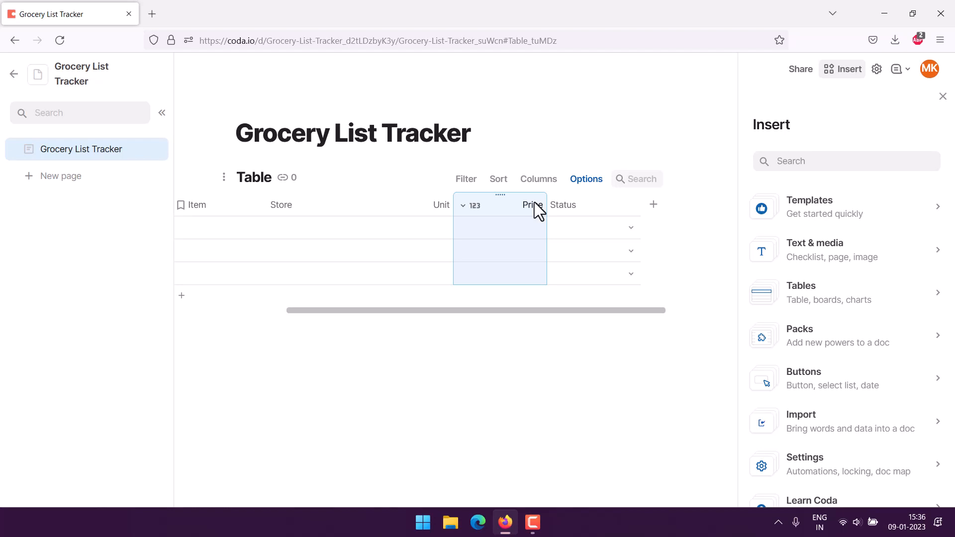
pyautogui.click(427, 233)
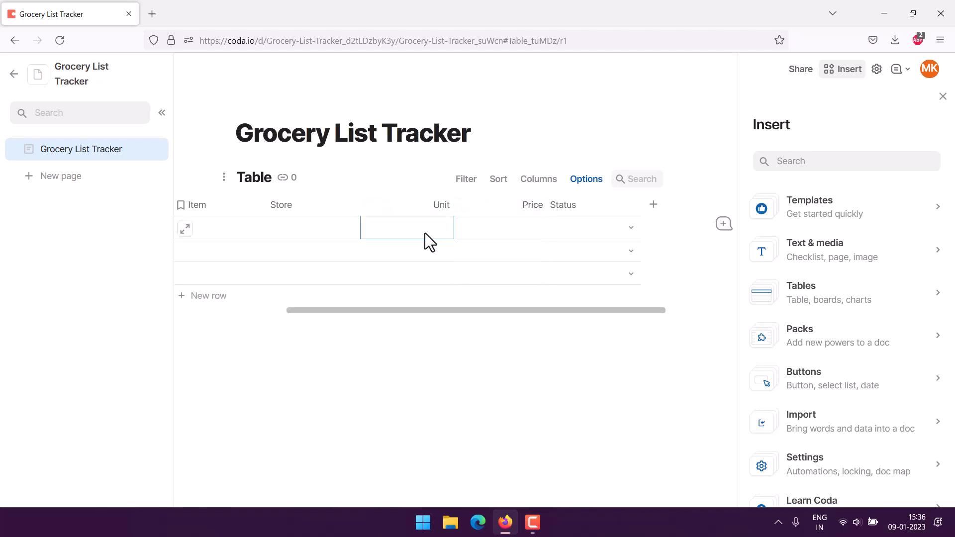
pyautogui.moveTo(348, 310); pyautogui.dragTo(273, 310)
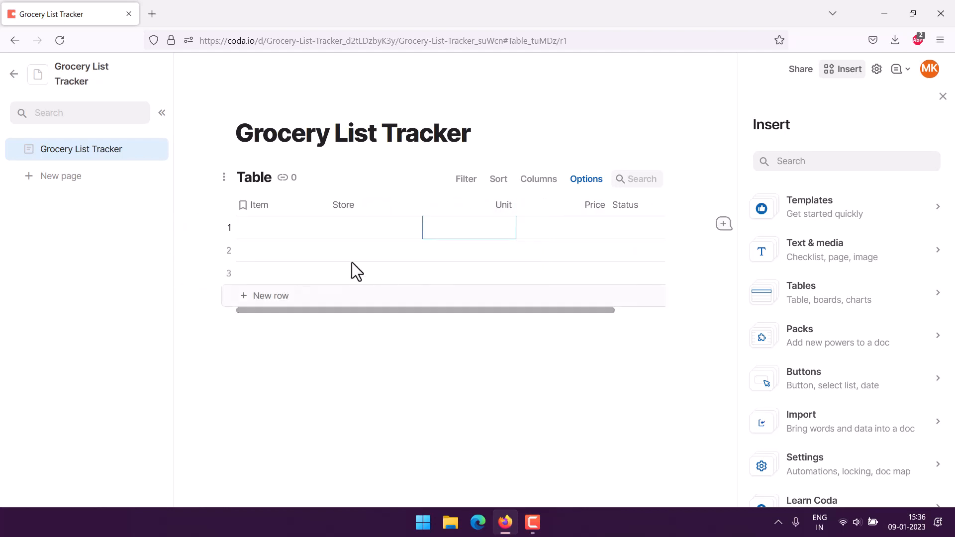
pyautogui.click(356, 229)
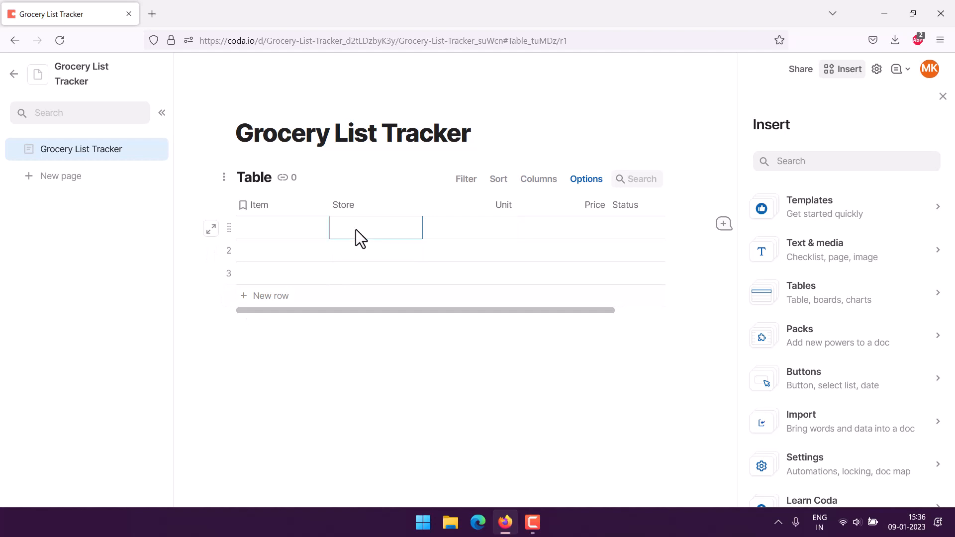
pyautogui.click(375, 204)
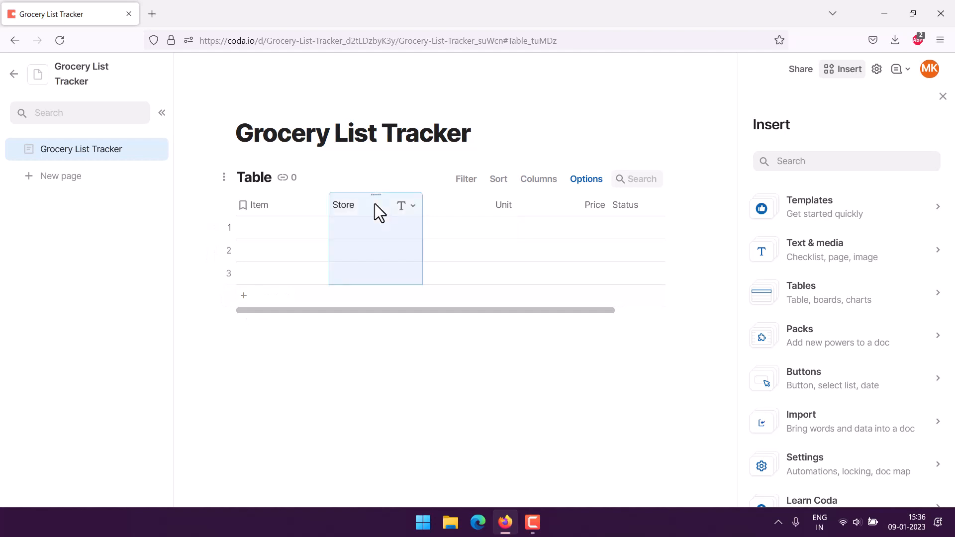
pyautogui.click(412, 207)
pyautogui.moveTo(430, 225)
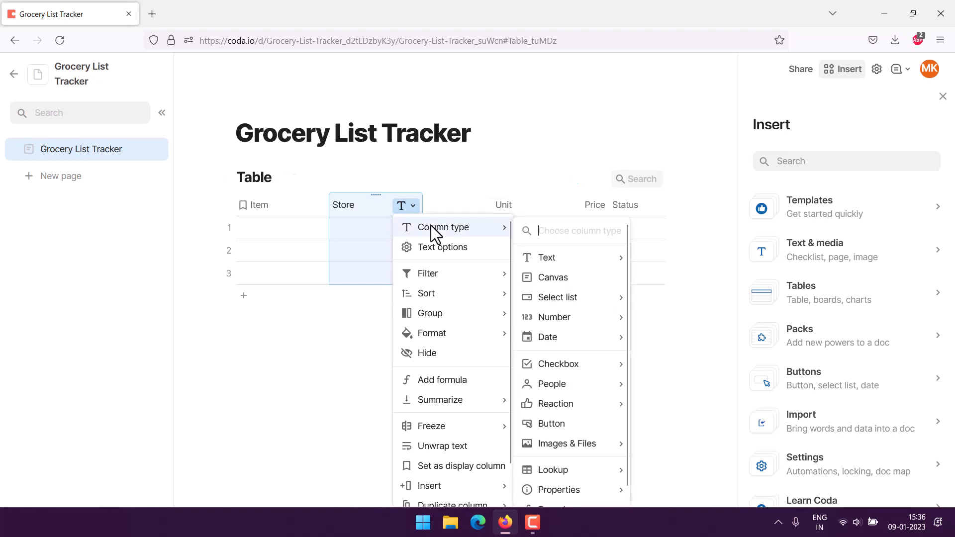
pyautogui.moveTo(568, 298)
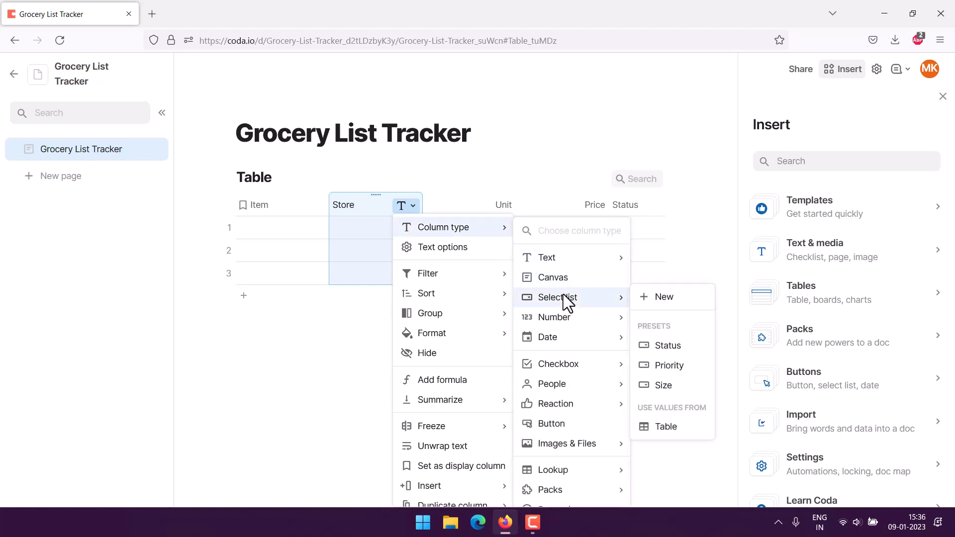
pyautogui.click(651, 301)
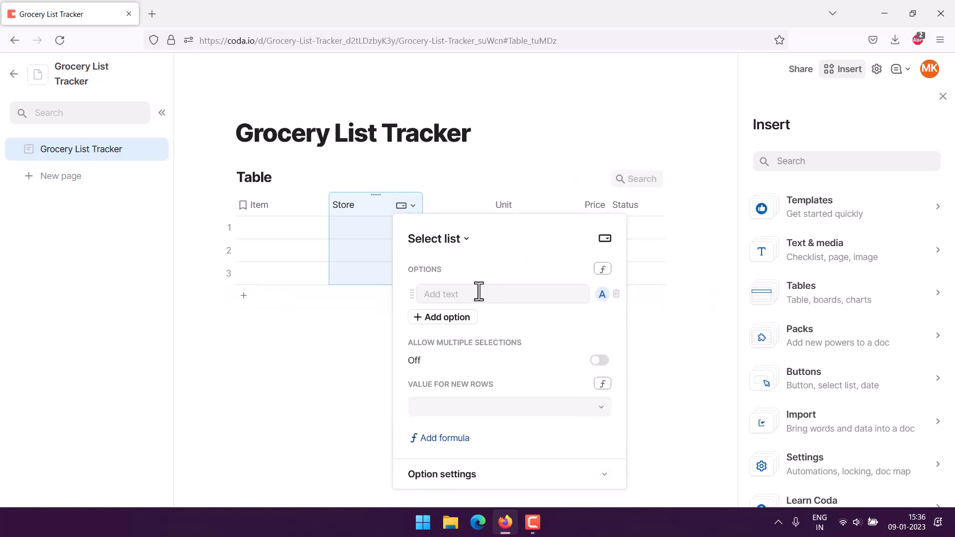
# Step: Add the options Jiomart, Croma, Blinkit, BigBasket and Others to the Store column's select list
pyautogui.click(479, 292)
pyautogui.write('Jiomart')
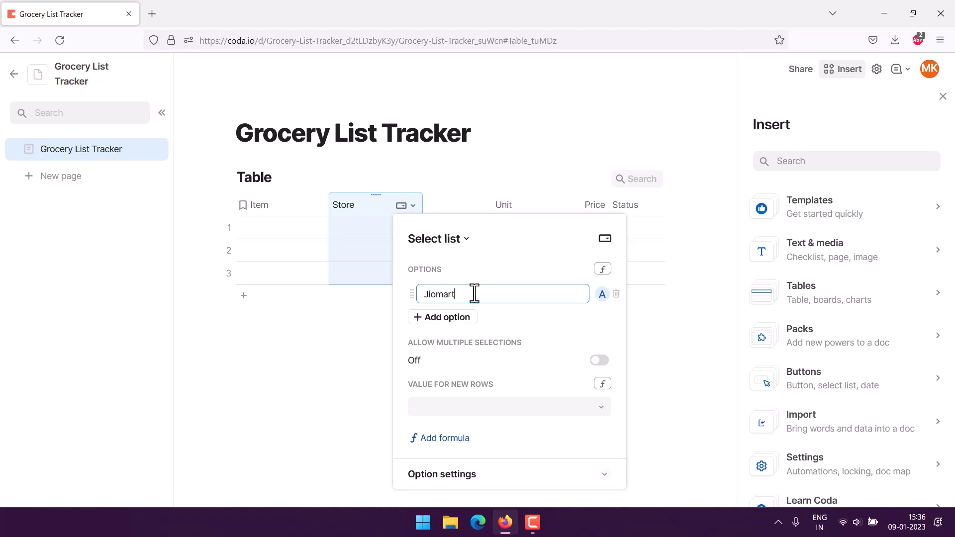
pyautogui.press('Return')
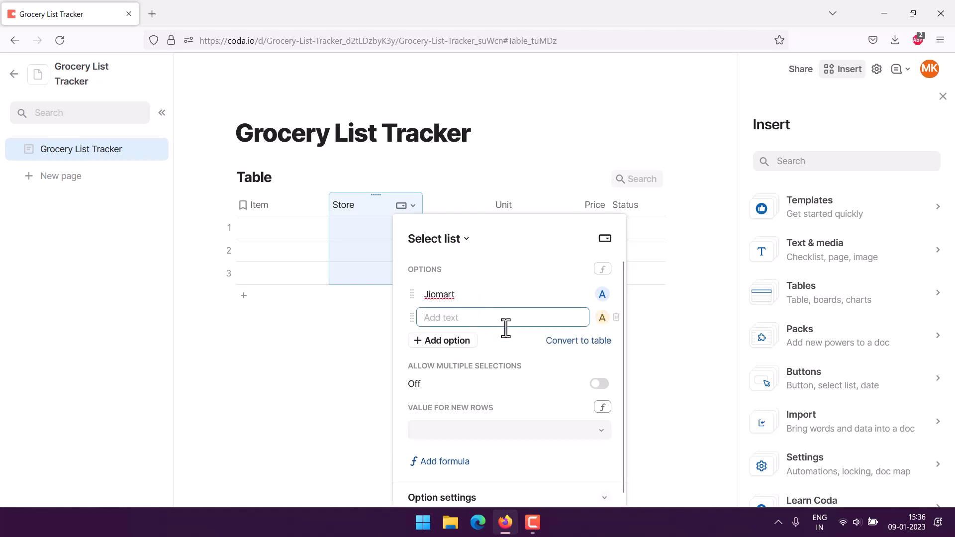
pyautogui.write('Croma')
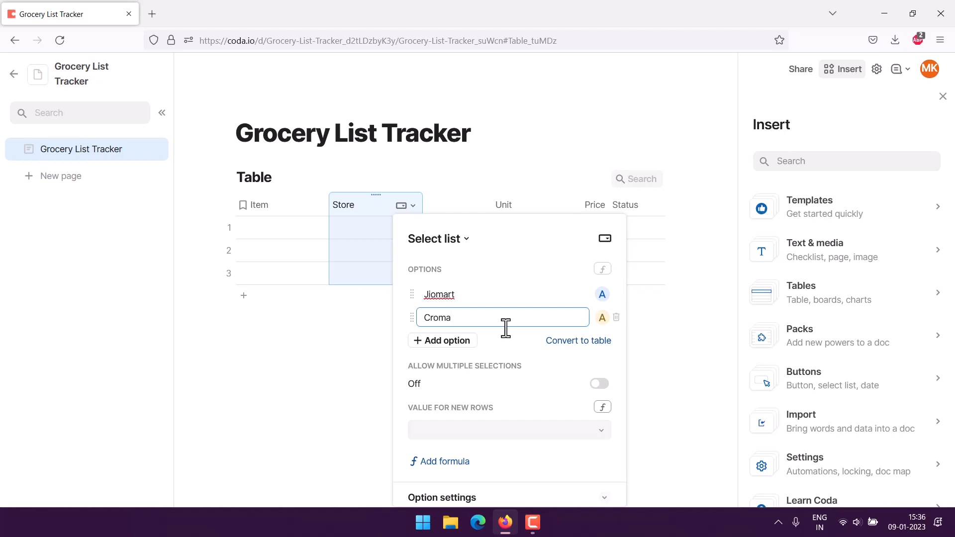
pyautogui.click(472, 343)
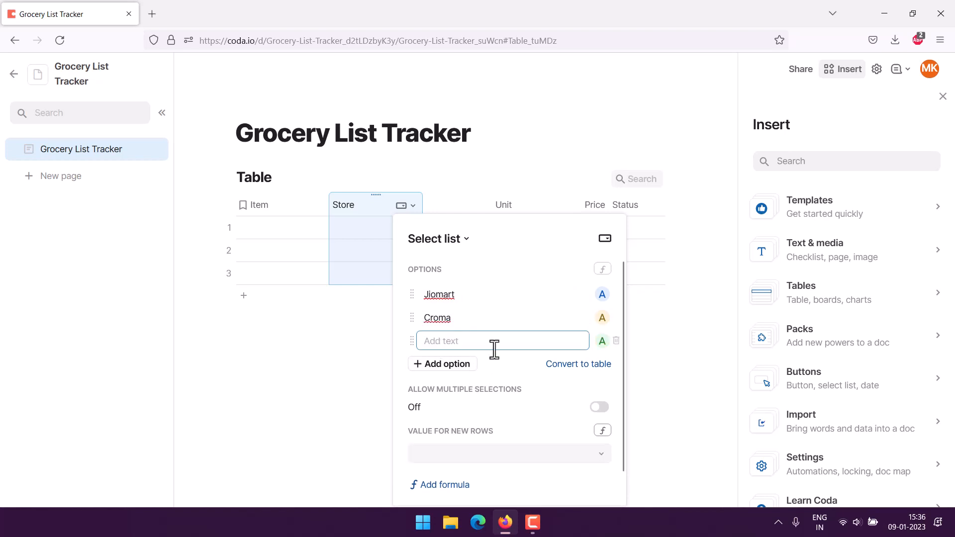
pyautogui.write('Blinkit')
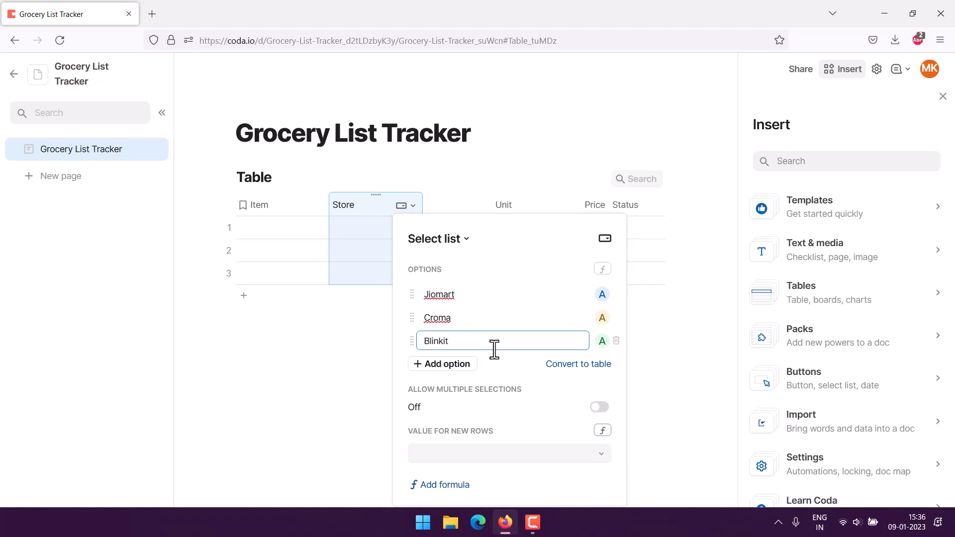
pyautogui.click(469, 366)
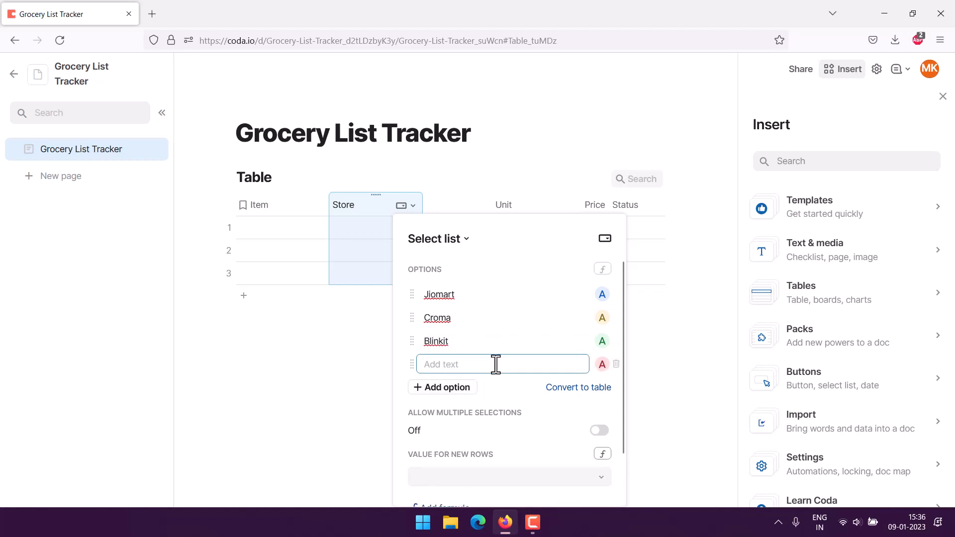
pyautogui.write('BigBasket')
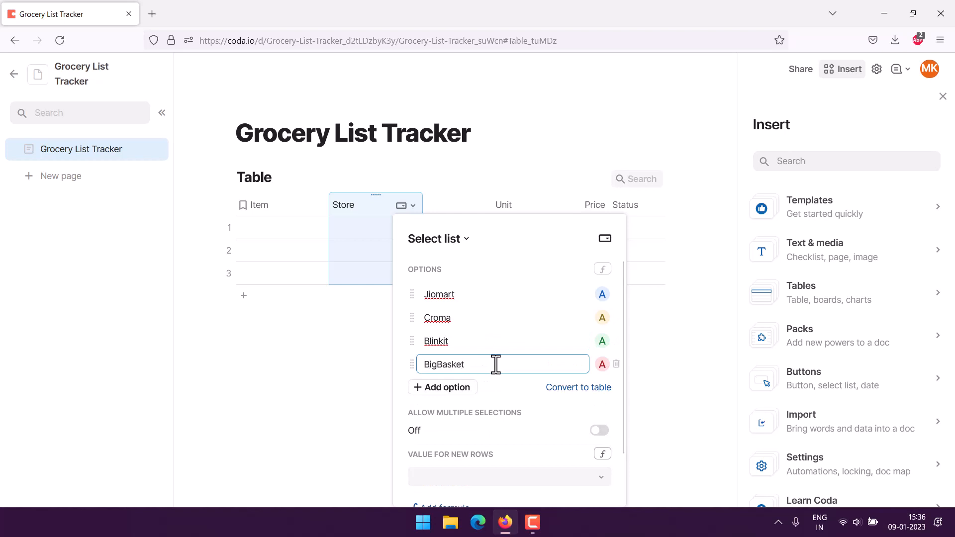
pyautogui.click(499, 400)
pyautogui.write('Others')
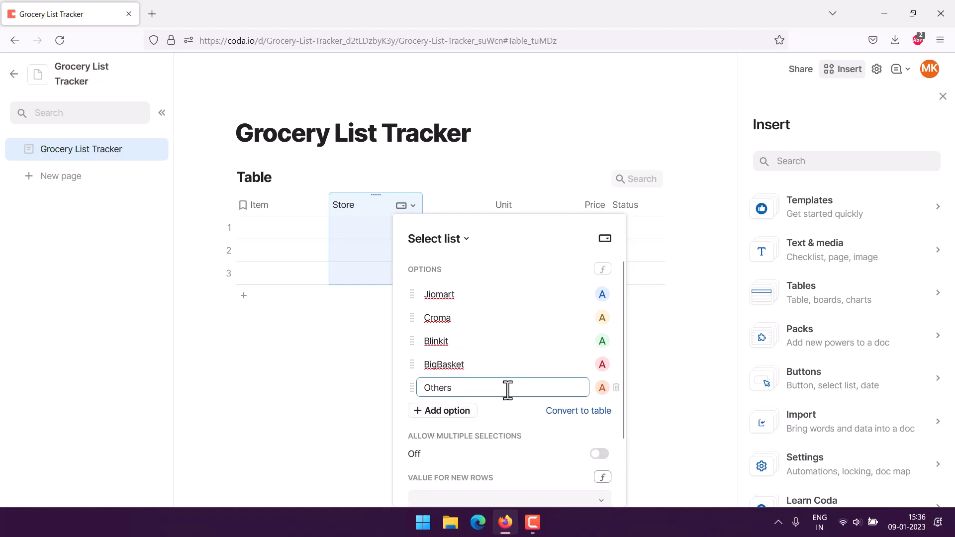
pyautogui.click(530, 243)
pyautogui.click(217, 365)
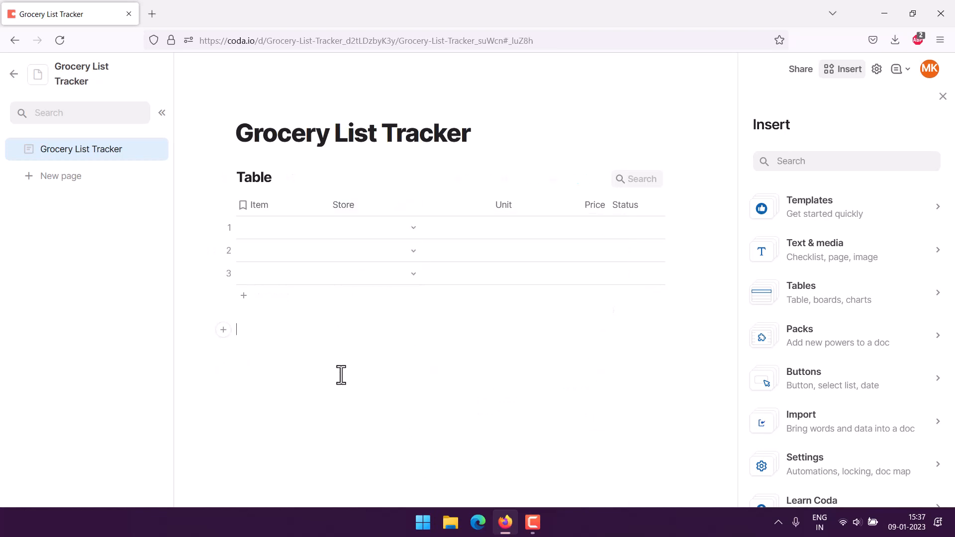
# Step: Add a conditional format rule to the Store column with a light green fill, leaving all store options unticked
pyautogui.click(256, 226)
pyautogui.click(372, 219)
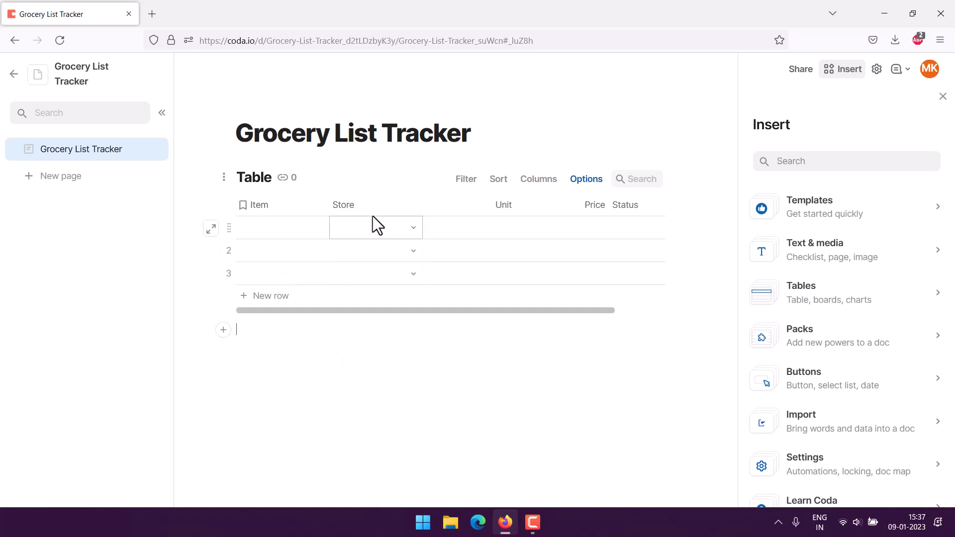
pyautogui.click(374, 207)
pyautogui.click(413, 206)
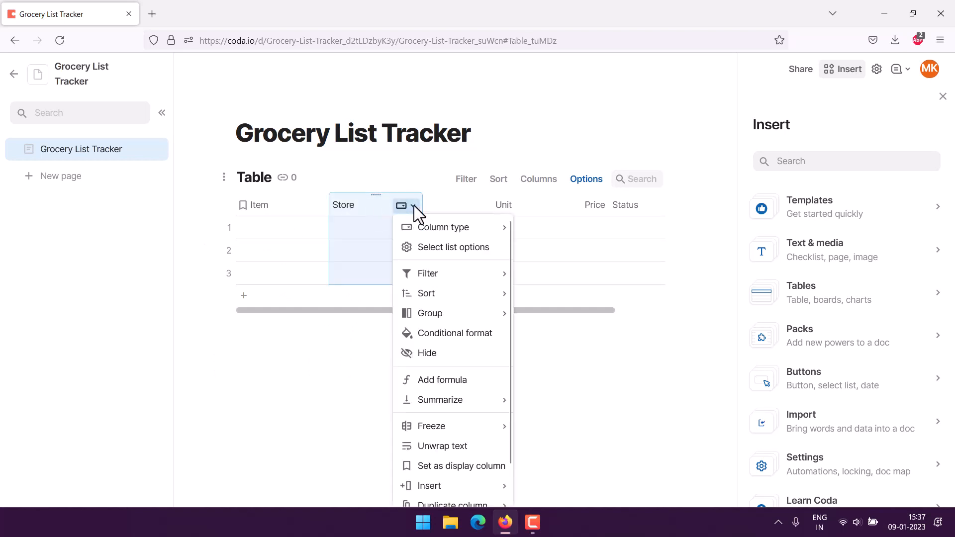
pyautogui.click(446, 333)
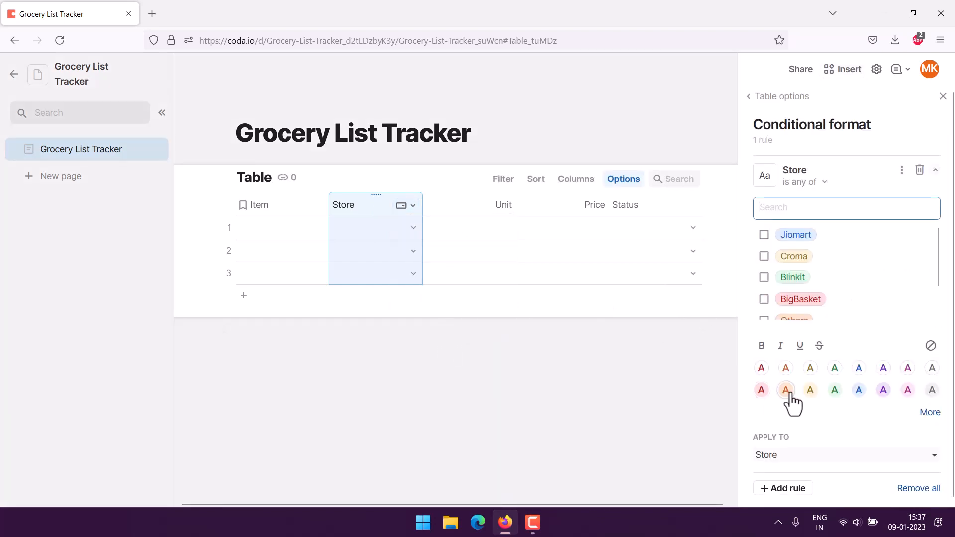
pyautogui.click(834, 390)
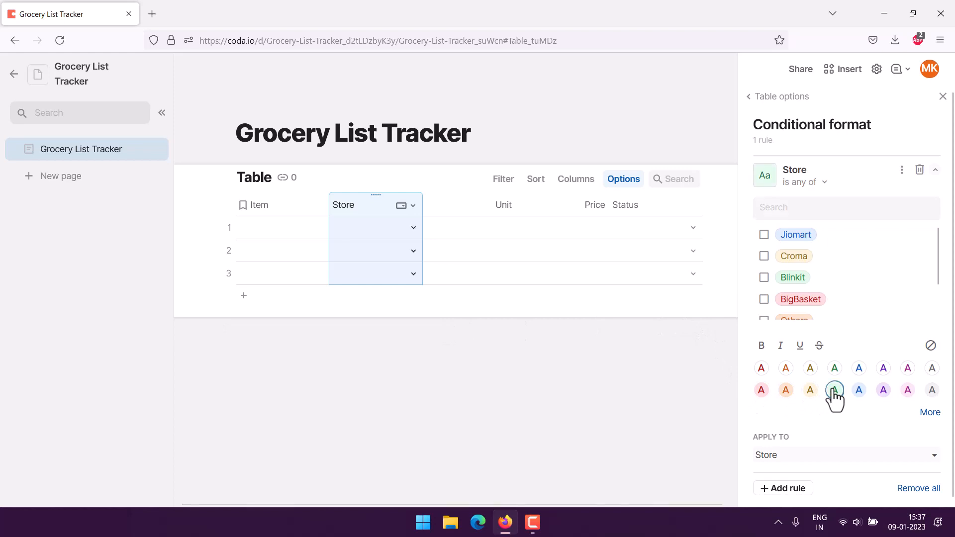
pyautogui.click(314, 420)
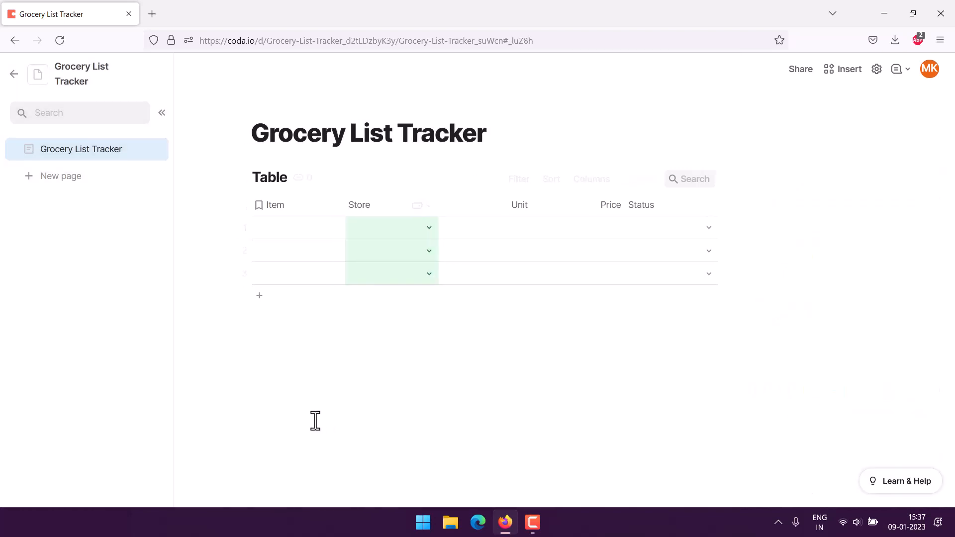
# Step: Add a conditional format rule to the Status column with a light grey fill, leaving all status options unticked
pyautogui.click(685, 207)
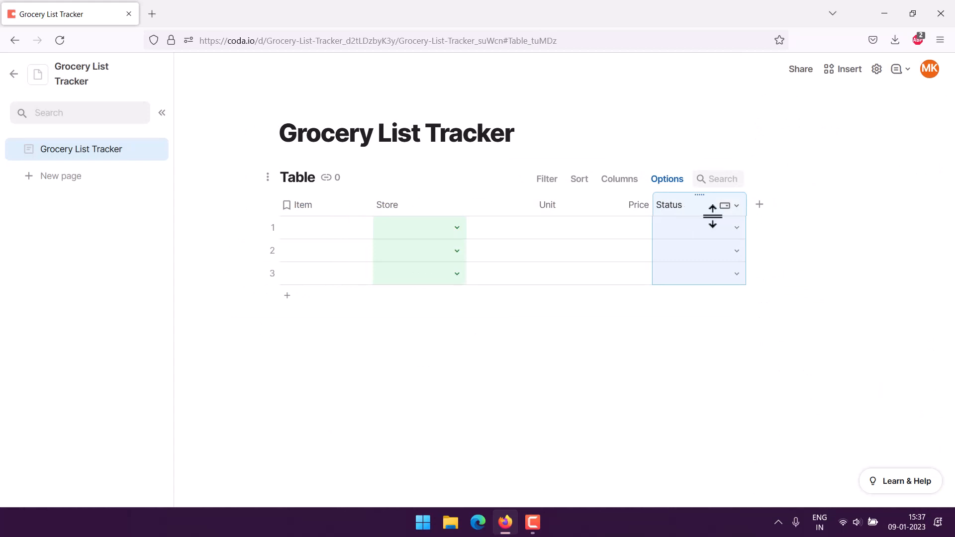
pyautogui.click(737, 206)
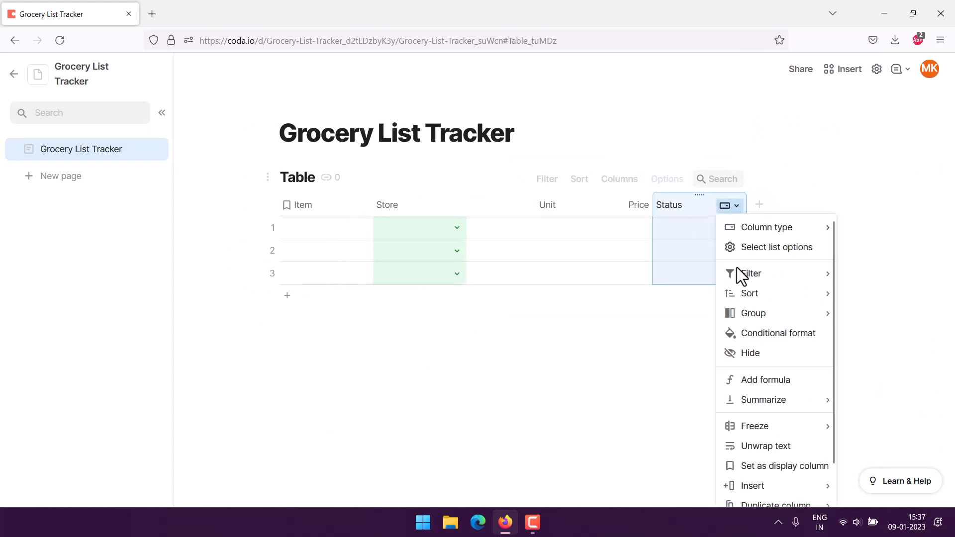
pyautogui.click(764, 333)
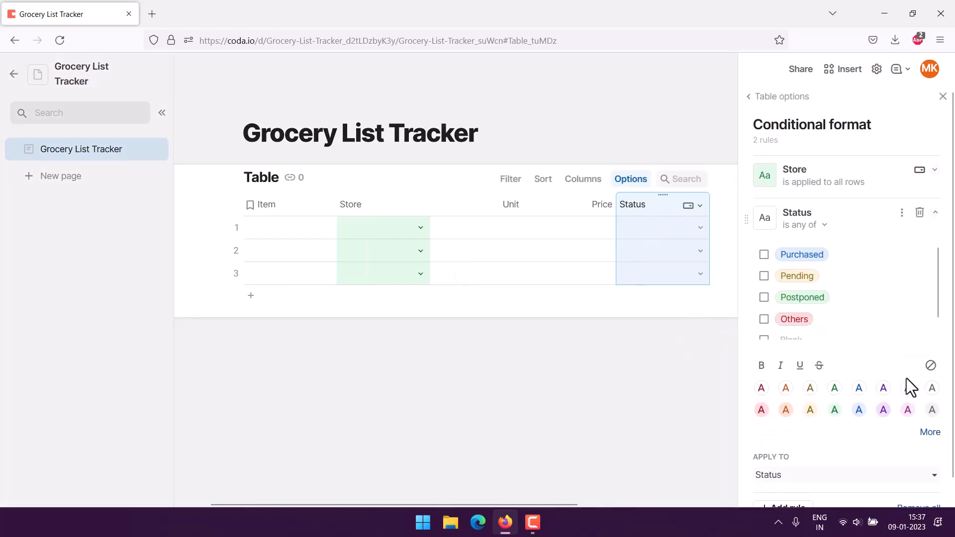
pyautogui.click(931, 411)
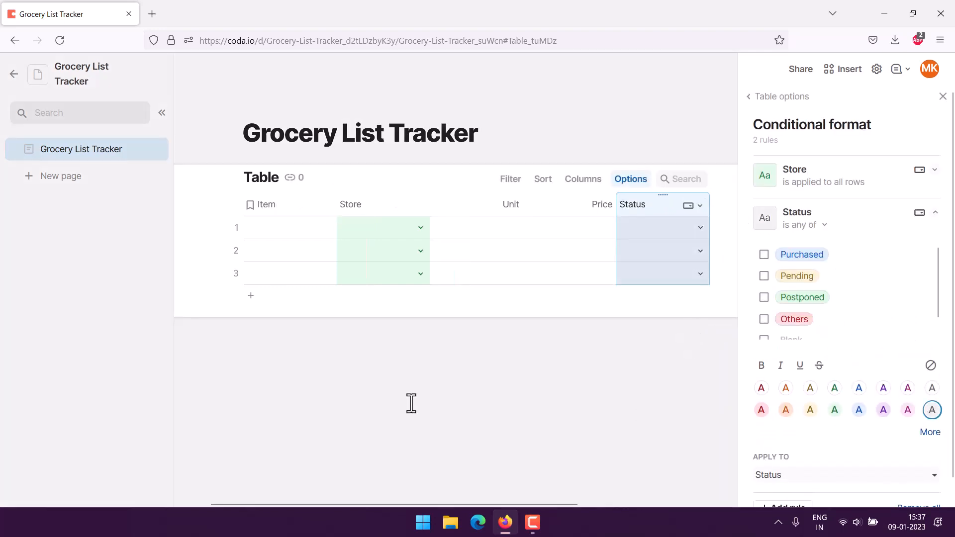
pyautogui.click(942, 97)
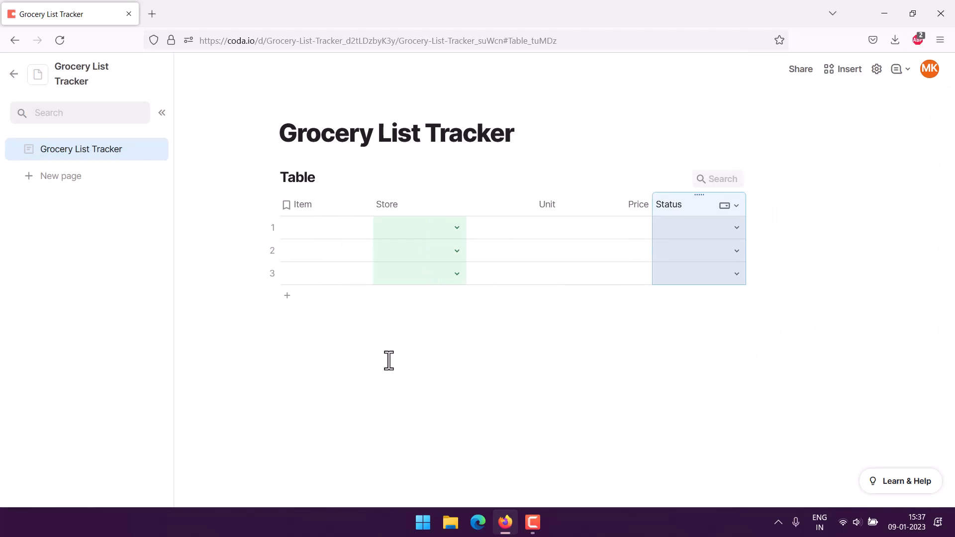
# Step: Add a conditional format rule to the Unit column using the white-to-yellow color scale
pyautogui.click(527, 205)
pyautogui.rightClick(528, 205)
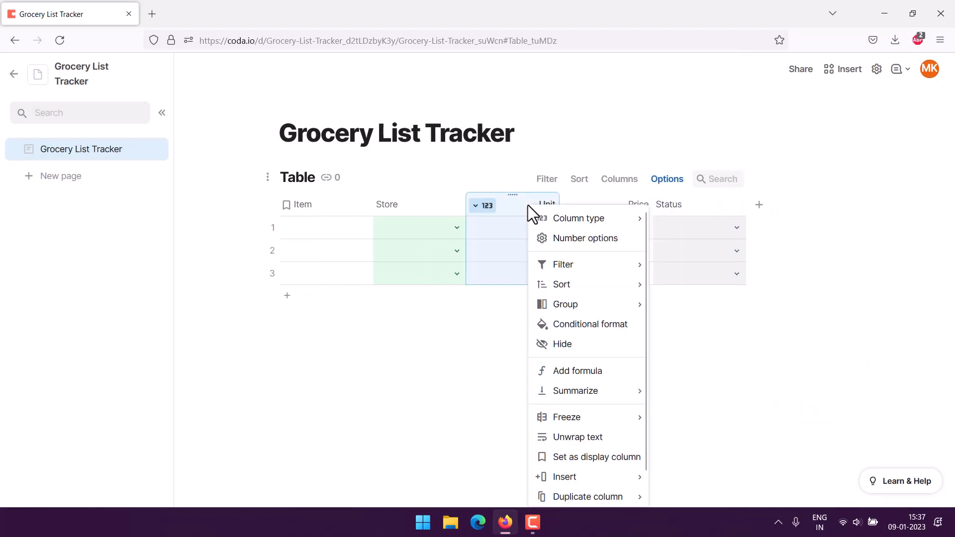
pyautogui.moveTo(551, 215)
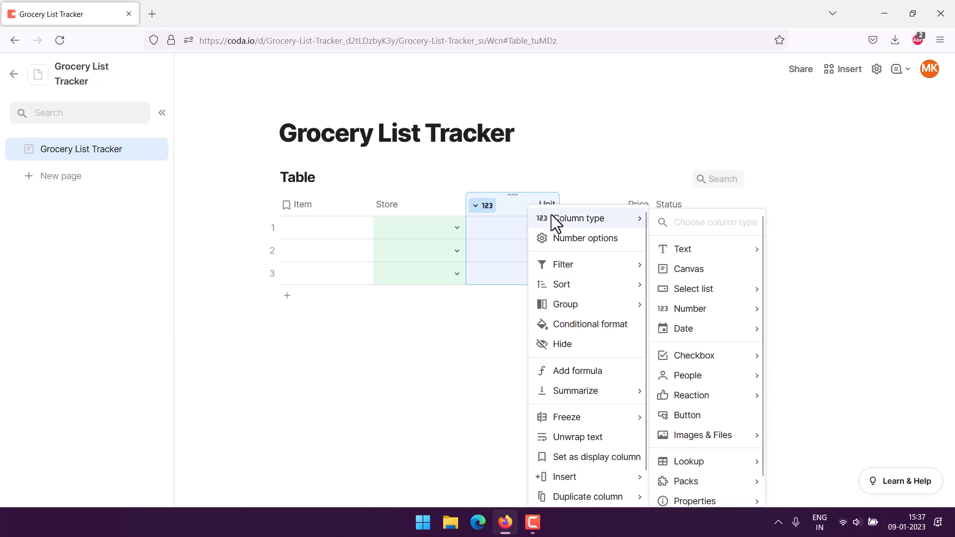
pyautogui.click(560, 324)
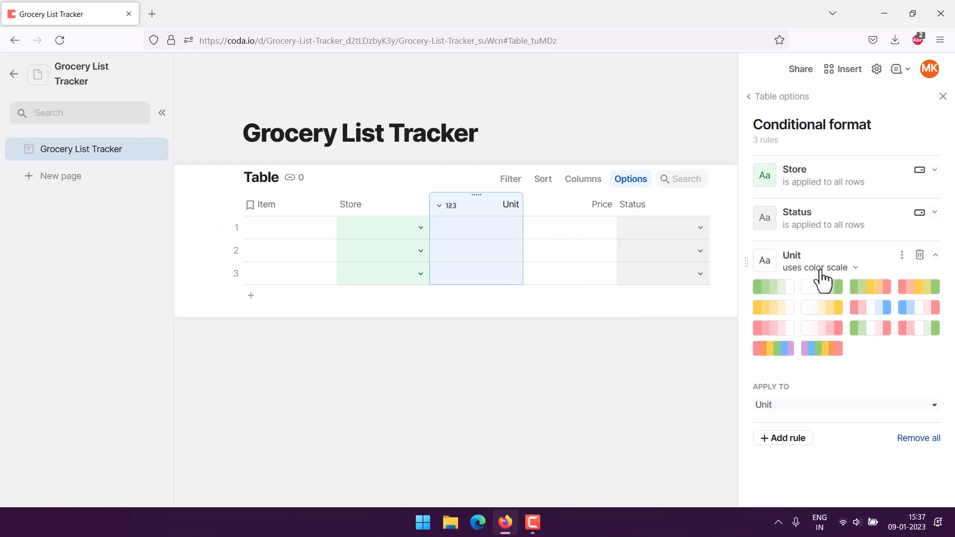
pyautogui.click(822, 308)
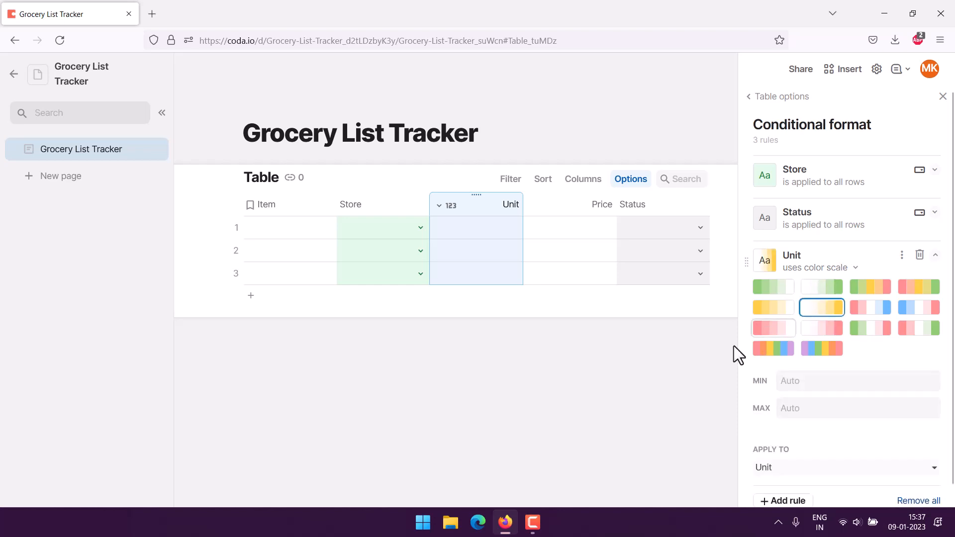
pyautogui.rightClick(497, 204)
pyautogui.click(548, 326)
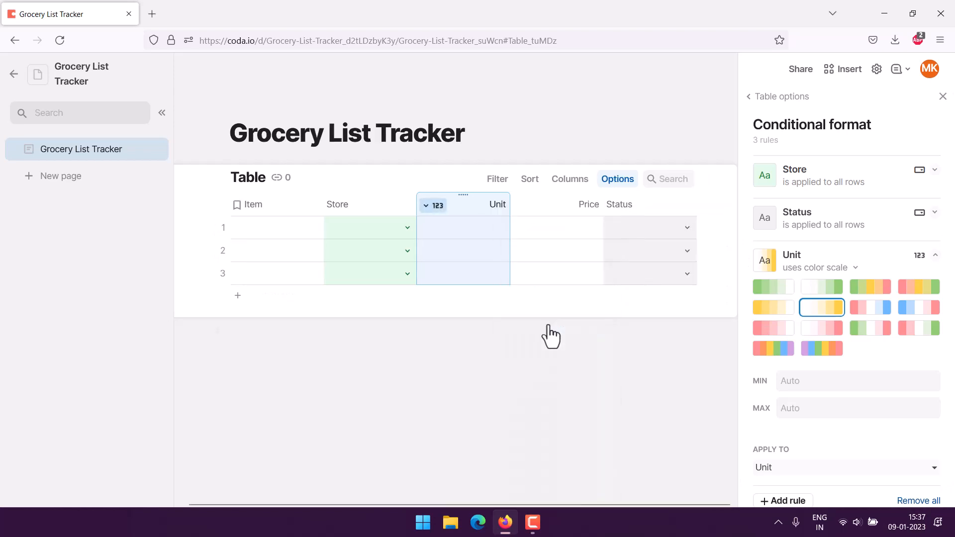
pyautogui.click(856, 269)
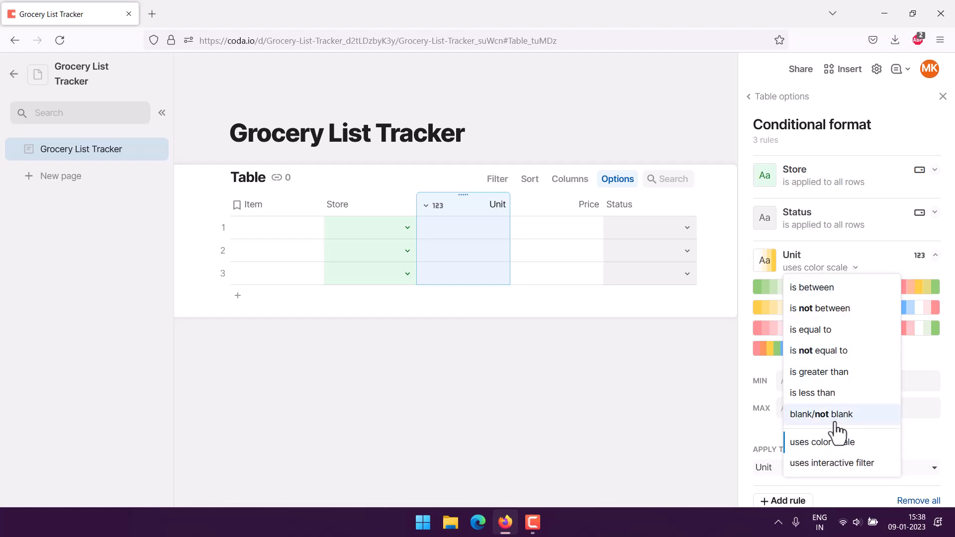
pyautogui.click(760, 425)
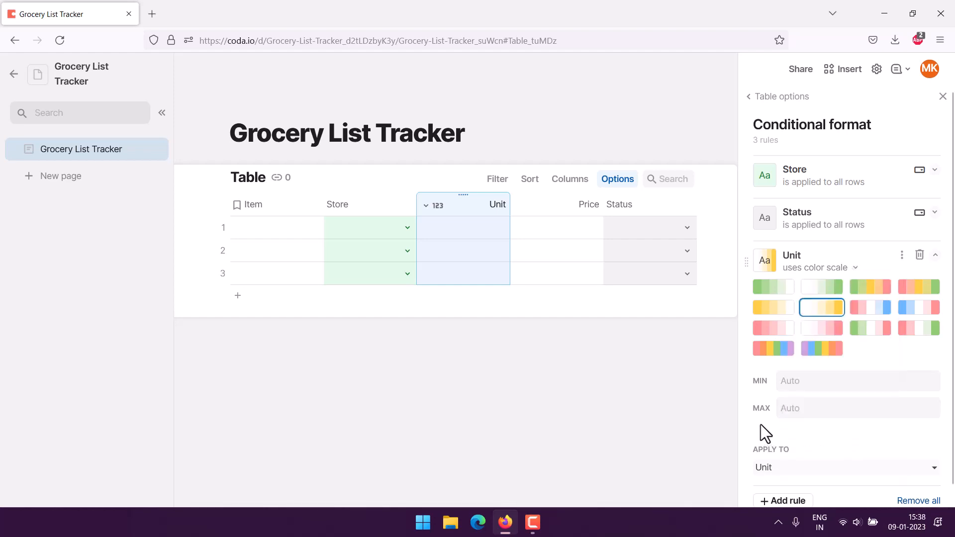
# Step: Set the minimum of the Unit rule's color scale to the Unit column, leaving the maximum on Auto
pyautogui.click(801, 382)
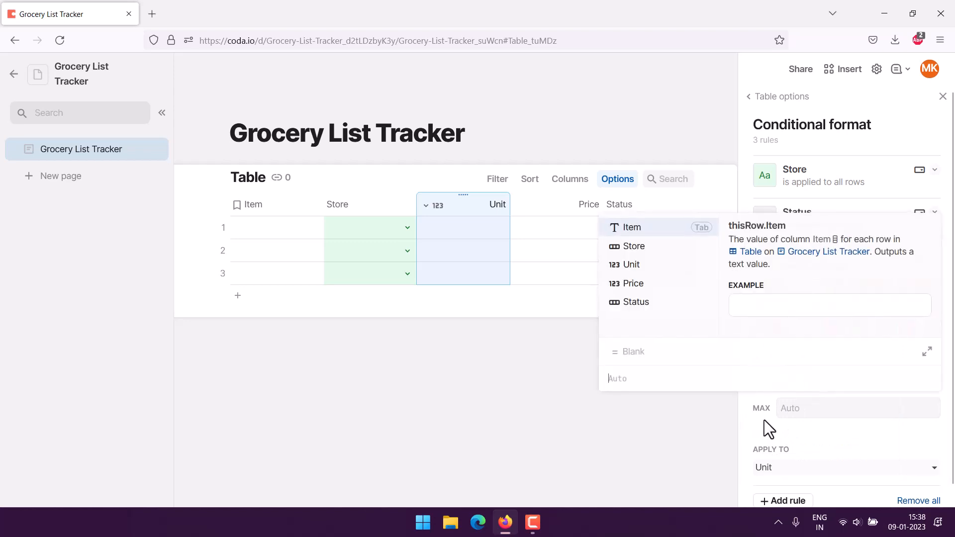
pyautogui.click(653, 262)
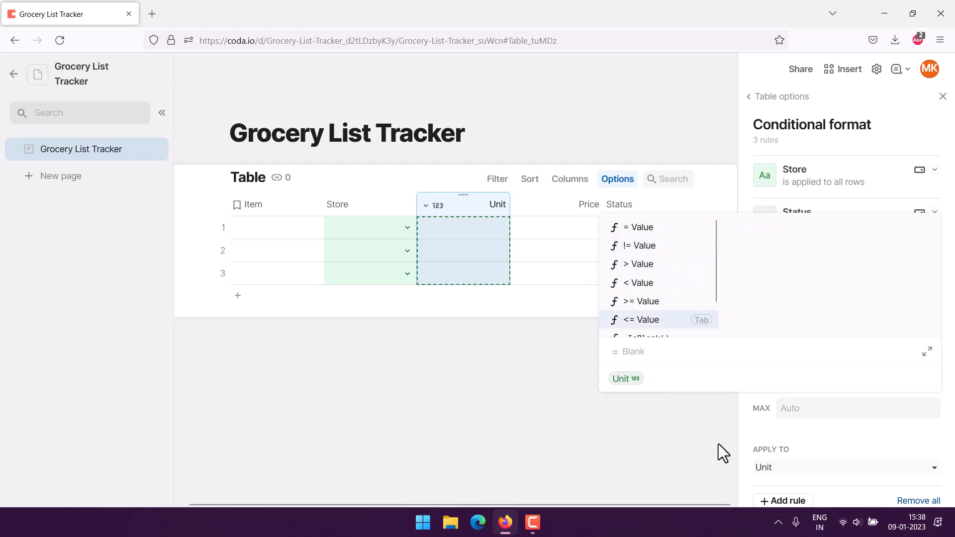
pyautogui.click(801, 432)
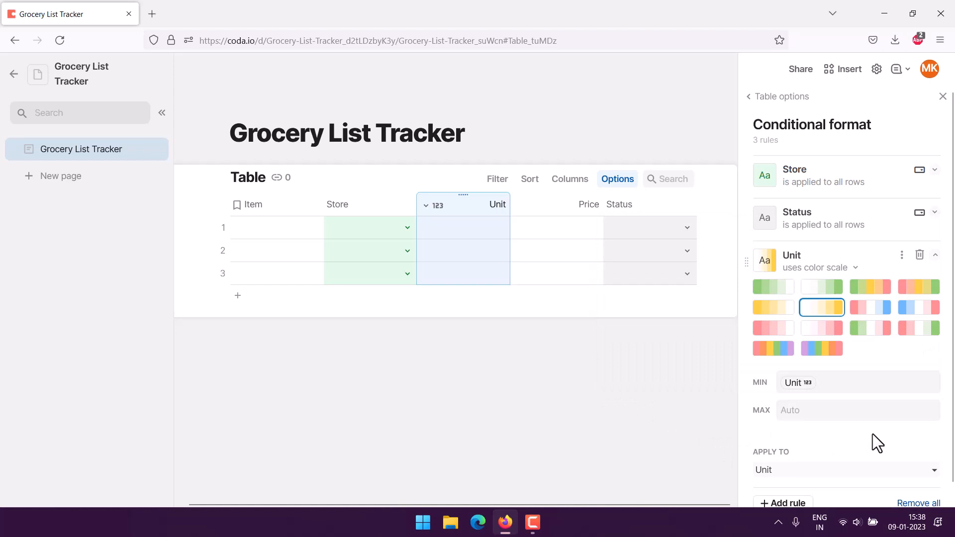
pyautogui.click(800, 387)
pyautogui.click(775, 430)
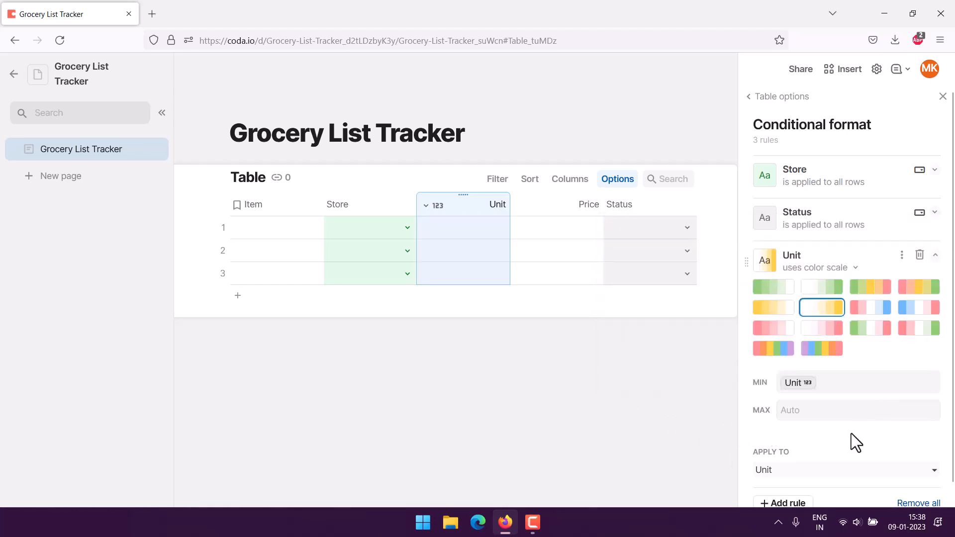
pyautogui.click(585, 402)
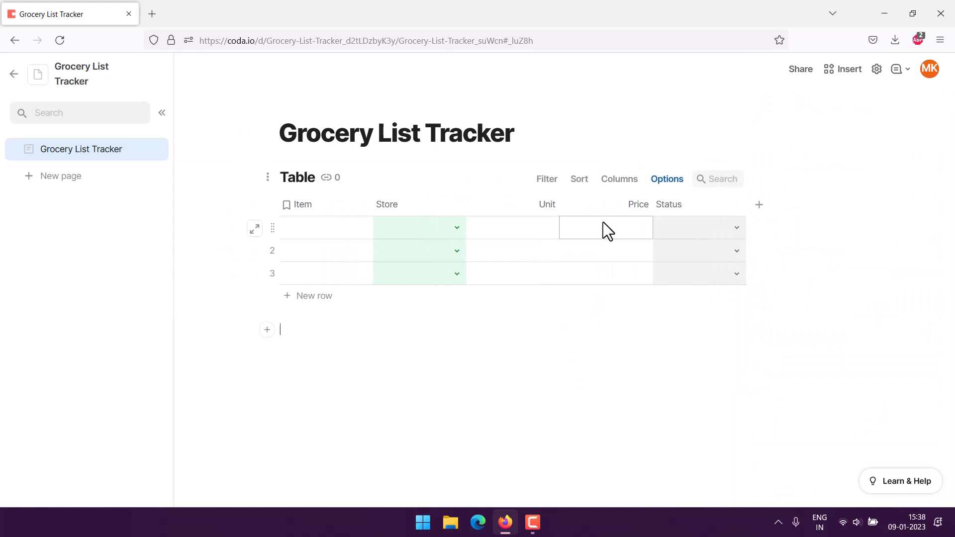
# Step: Add a conditional format rule to the Price column using the red-to-white color scale
pyautogui.click(604, 209)
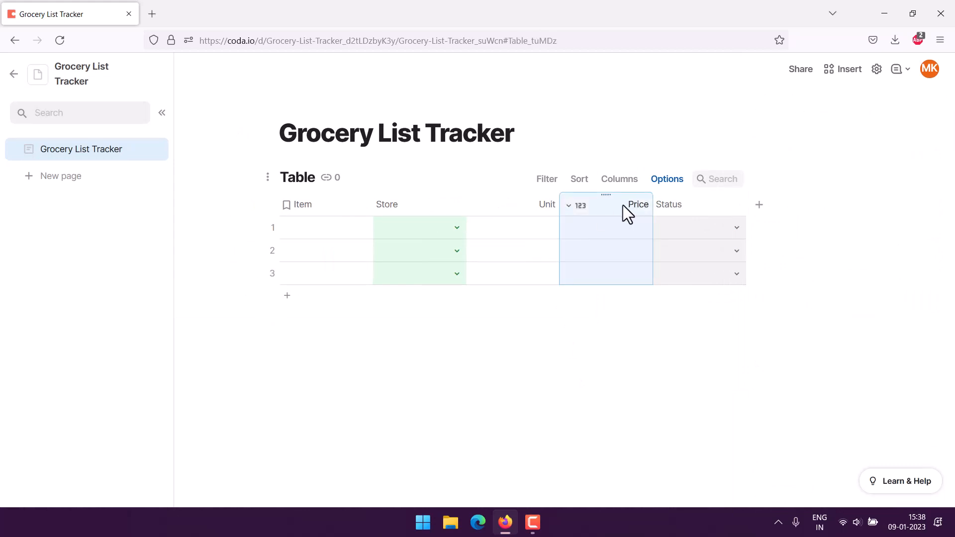
pyautogui.rightClick(624, 205)
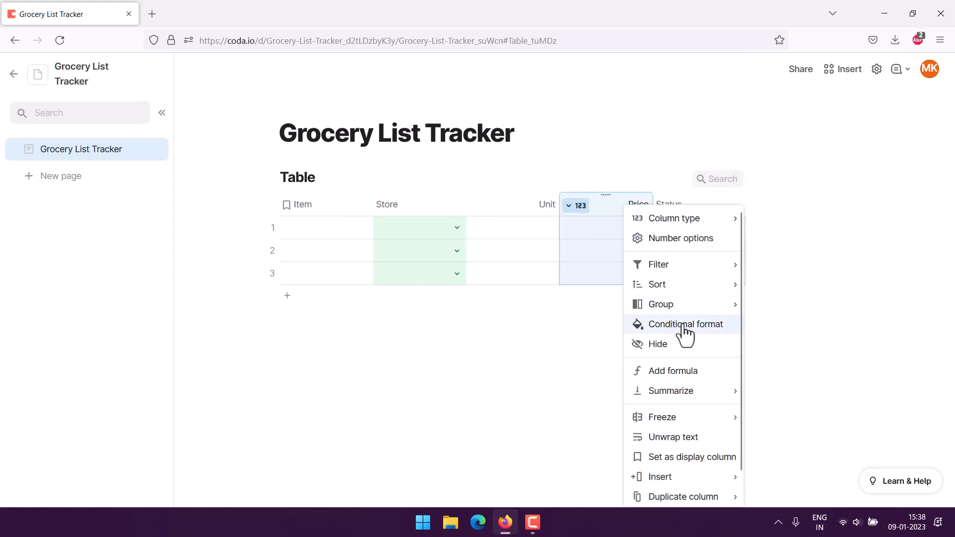
pyautogui.click(706, 326)
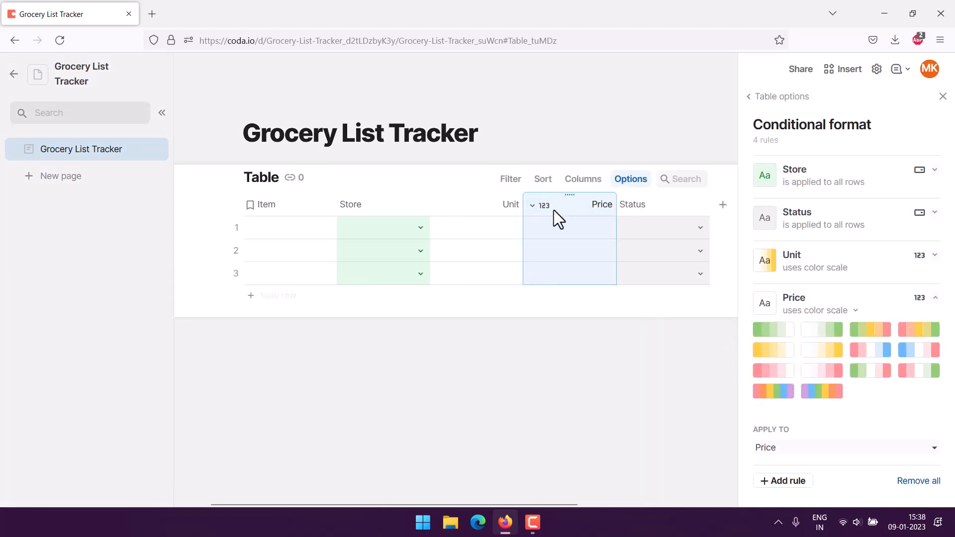
pyautogui.rightClick(569, 209)
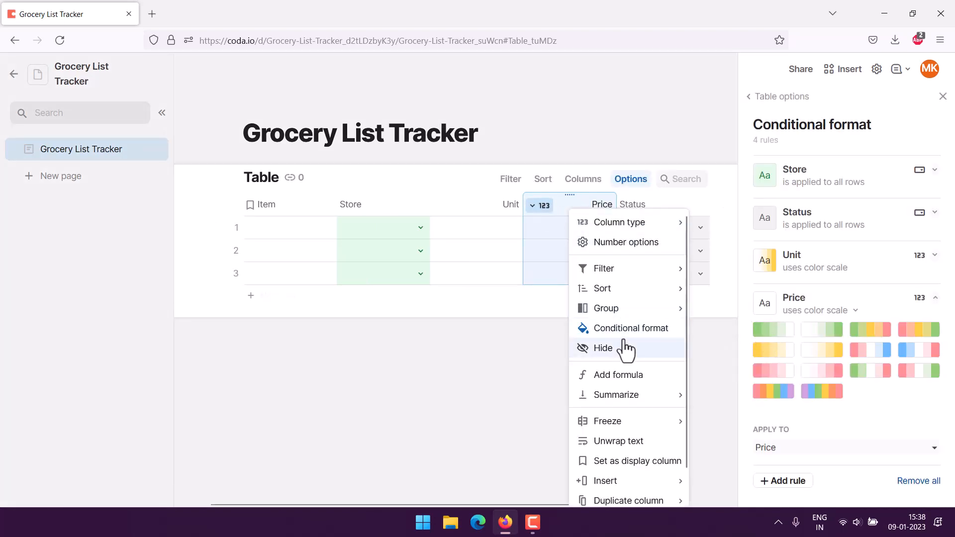
pyautogui.moveTo(622, 317)
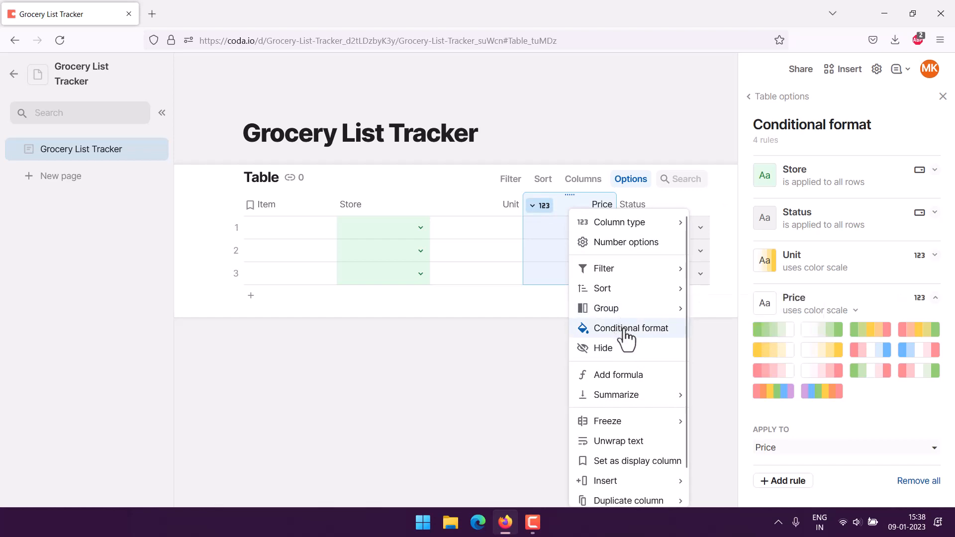
pyautogui.moveTo(665, 225)
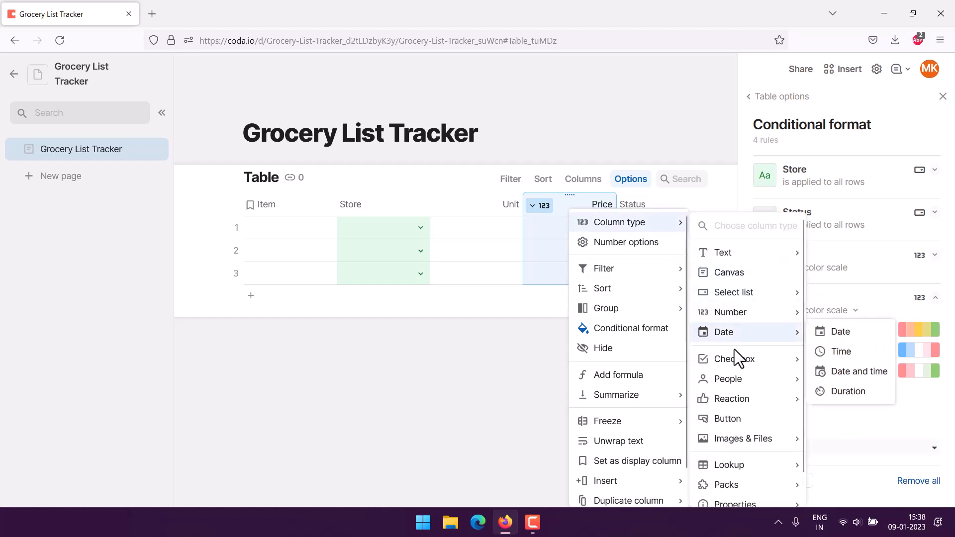
pyautogui.moveTo(748, 313)
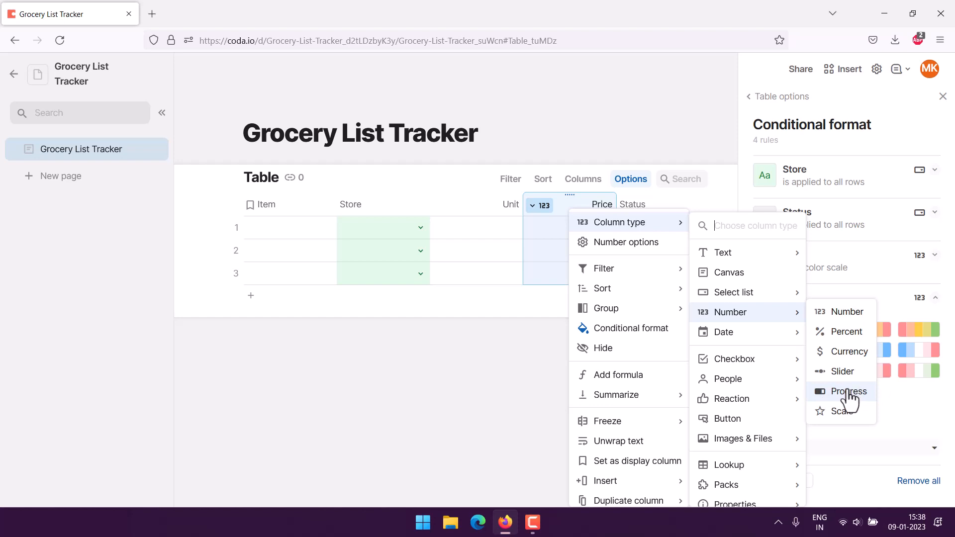
pyautogui.click(608, 330)
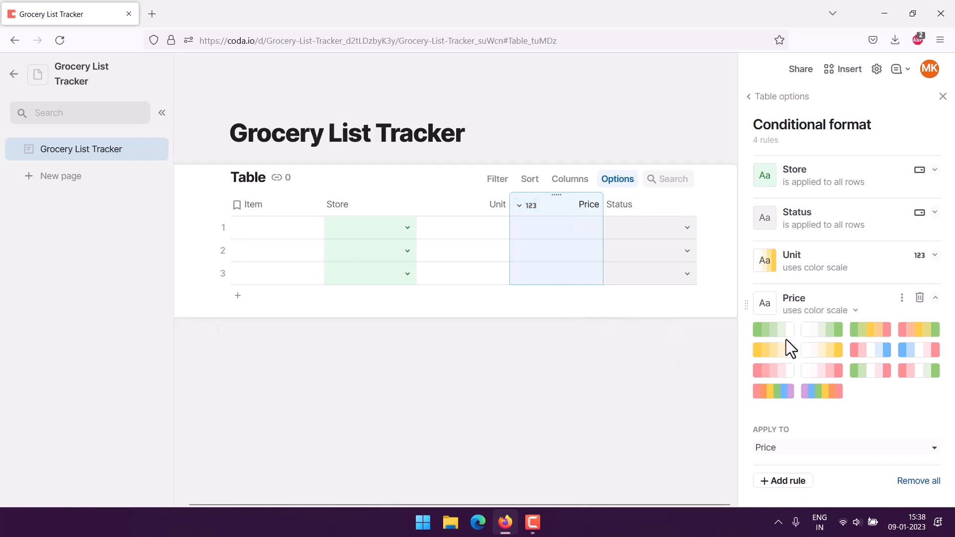
pyautogui.click(768, 372)
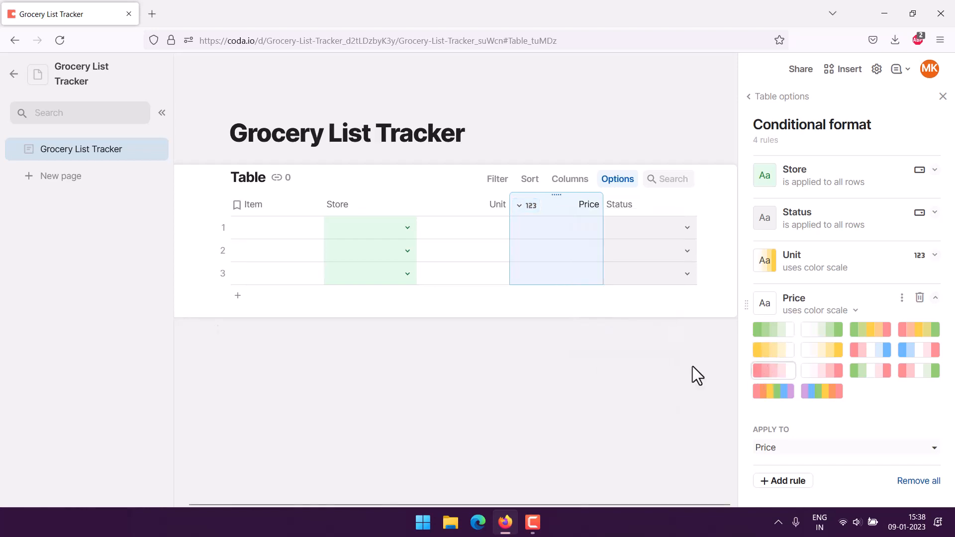
pyautogui.click(661, 368)
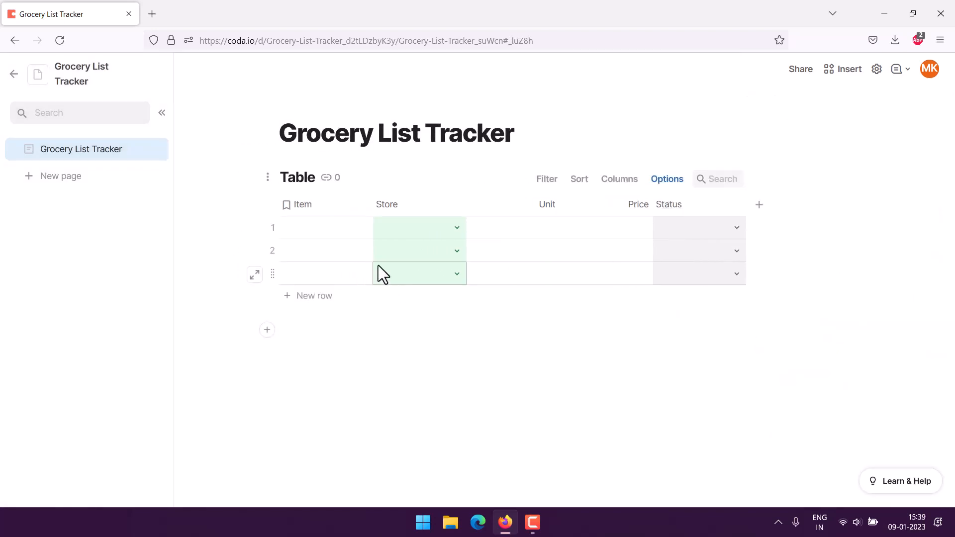
# Step: Fill in the first row with the item Scrub, the store Jiomart and 2 units
pyautogui.doubleClick(297, 229)
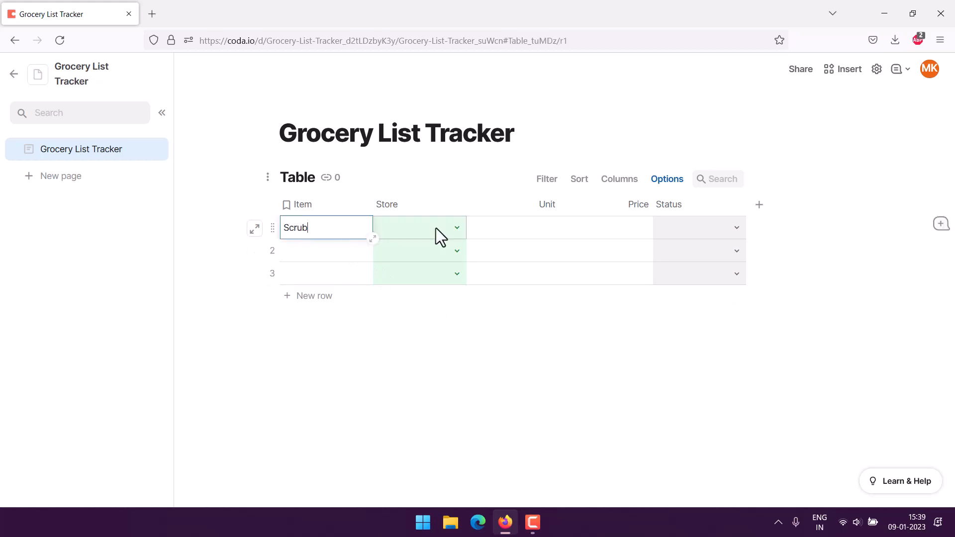
pyautogui.click(455, 229)
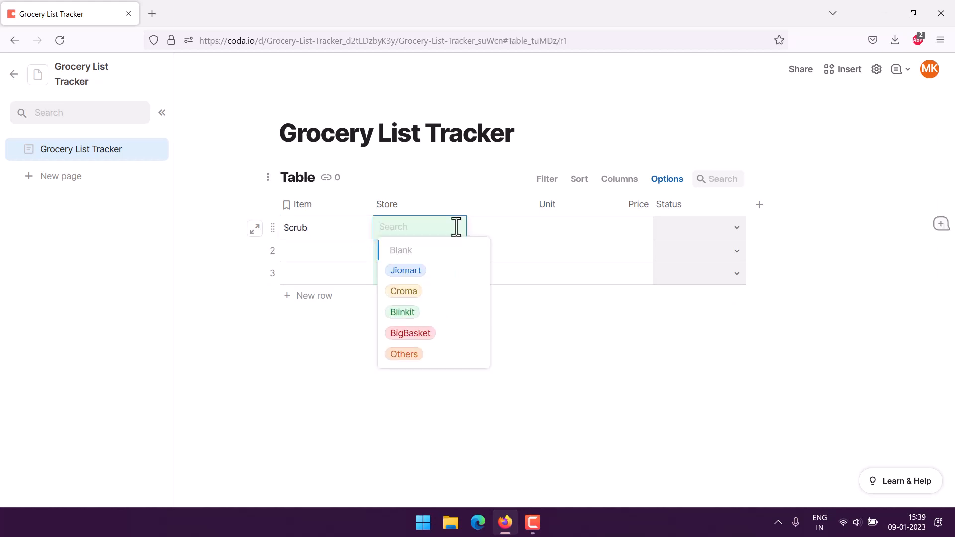
pyautogui.click(417, 272)
pyautogui.doubleClick(521, 230)
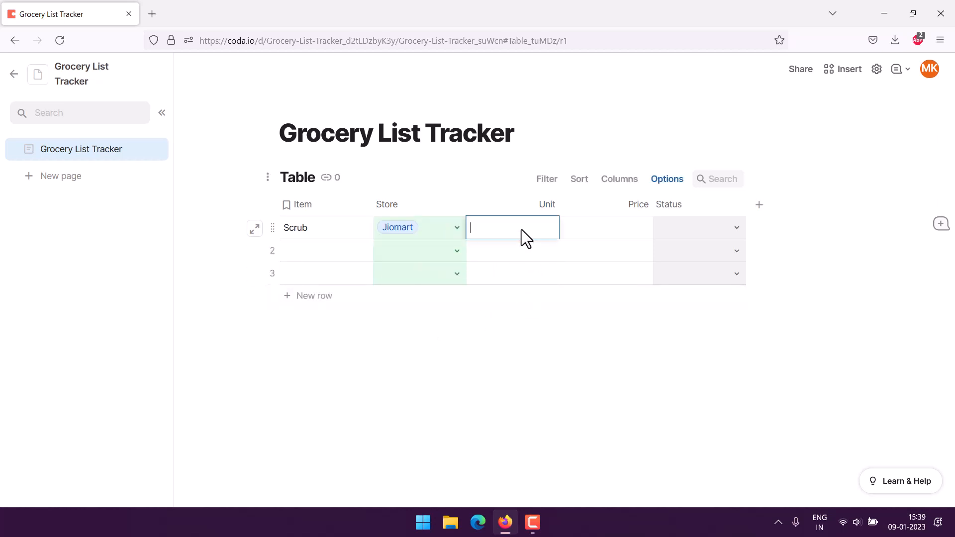
pyautogui.write('2')
# Step: Set the Scrub row's price to 2.99 and its status to Pending
pyautogui.click(611, 224)
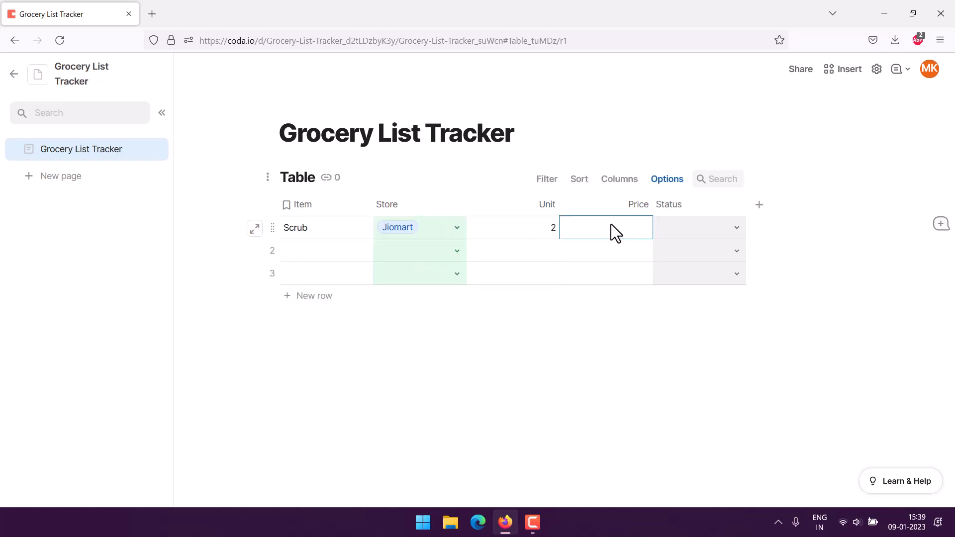
pyautogui.click(610, 224)
pyautogui.write('2.99')
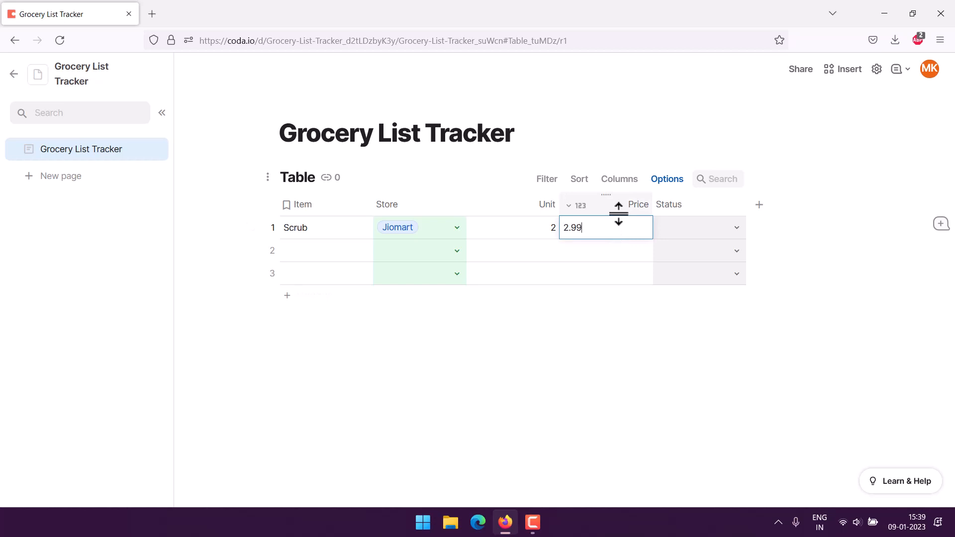
pyautogui.click(697, 228)
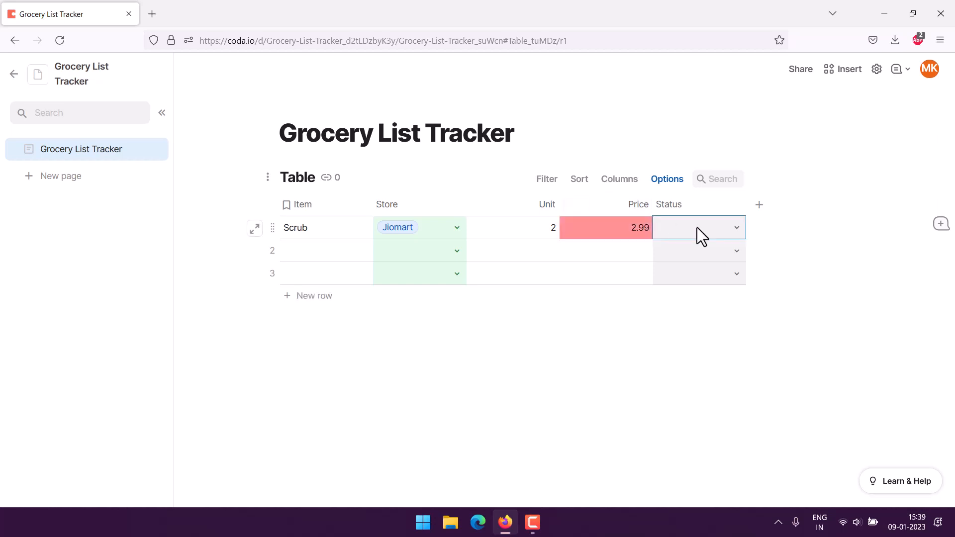
pyautogui.click(728, 228)
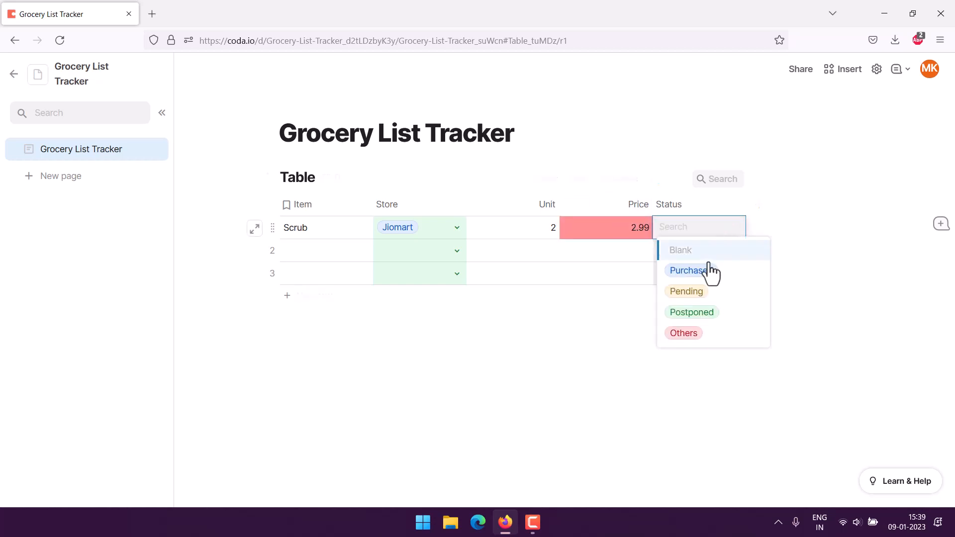
pyautogui.click(699, 297)
pyautogui.click(348, 257)
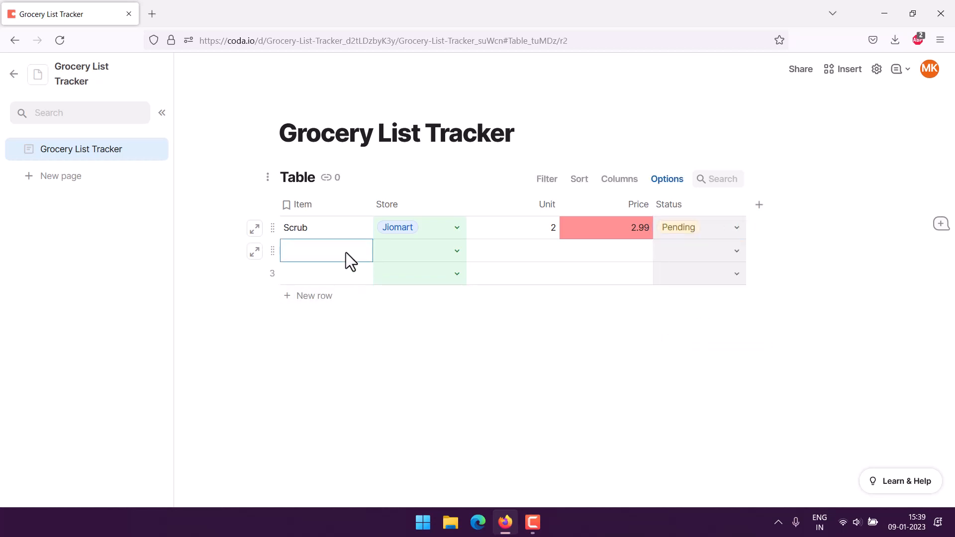
# Step: Fill in the second row with the item Kitchen Cleaner, the store BigBasket and 1 unit
pyautogui.click(345, 253)
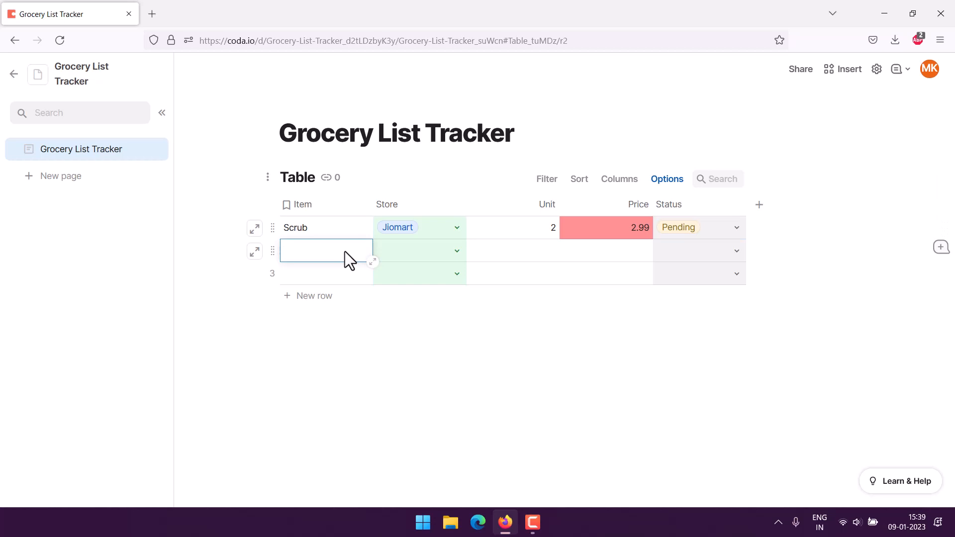
pyautogui.write('Kitchen Cleaner')
pyautogui.press('Tab')
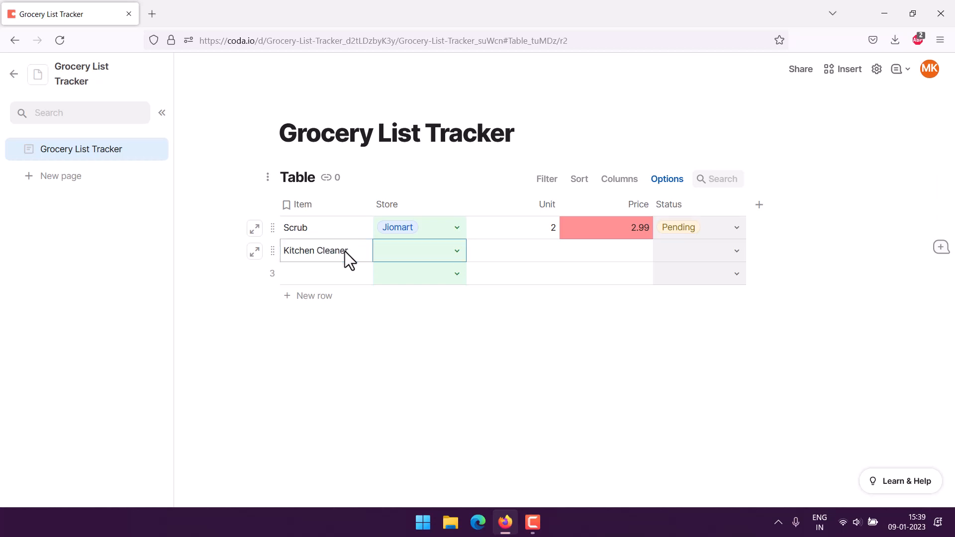
pyautogui.click(445, 249)
pyautogui.click(414, 358)
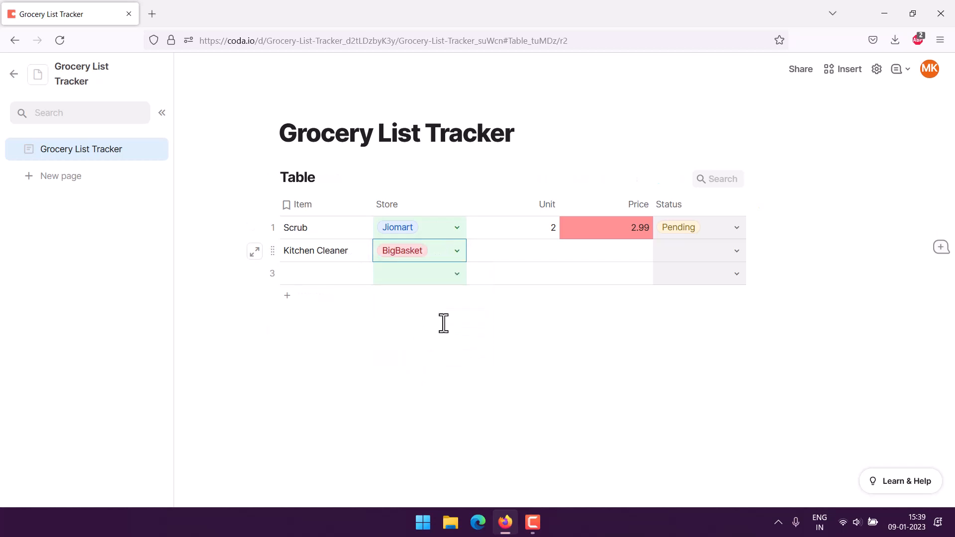
pyautogui.click(516, 252)
pyautogui.click(516, 251)
pyautogui.write('1')
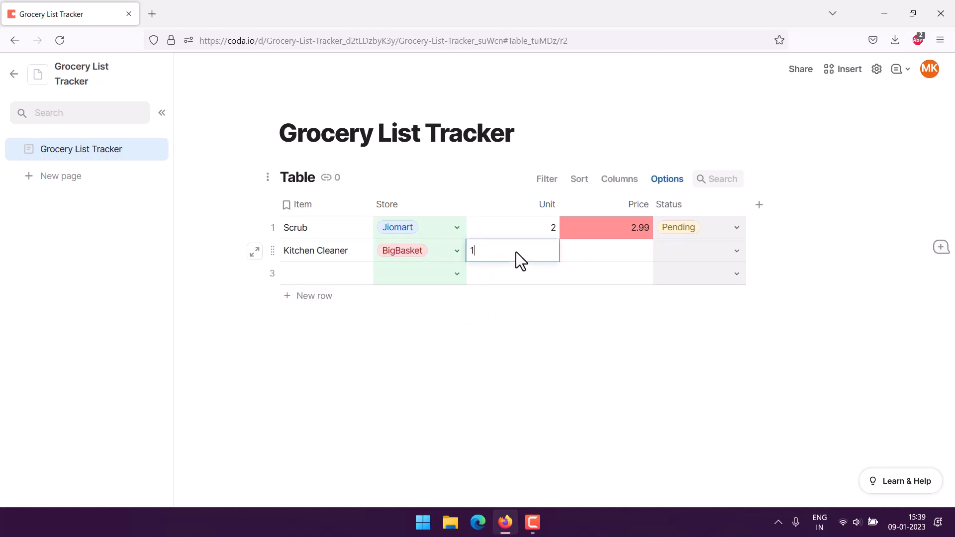
# Step: Set the Kitchen Cleaner row's price to 5.99 and its status to Purchased
pyautogui.click(630, 252)
pyautogui.click(631, 252)
pyautogui.write('5.99')
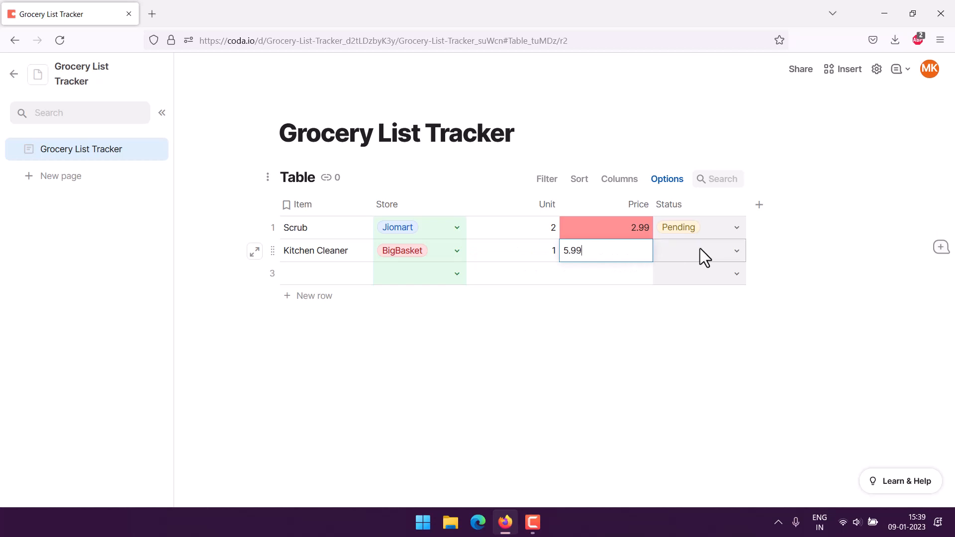
pyautogui.click(731, 251)
pyautogui.click(737, 250)
pyautogui.click(715, 295)
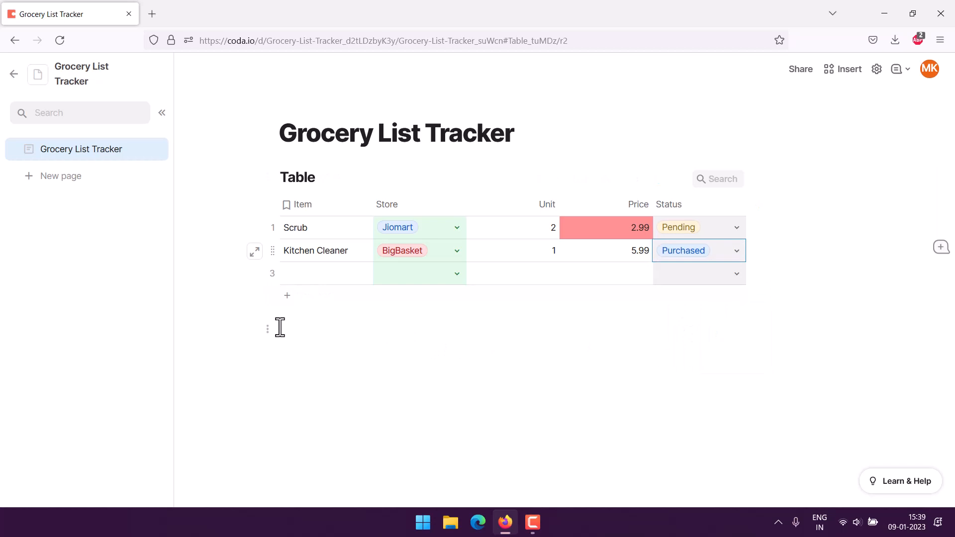
pyautogui.click(244, 324)
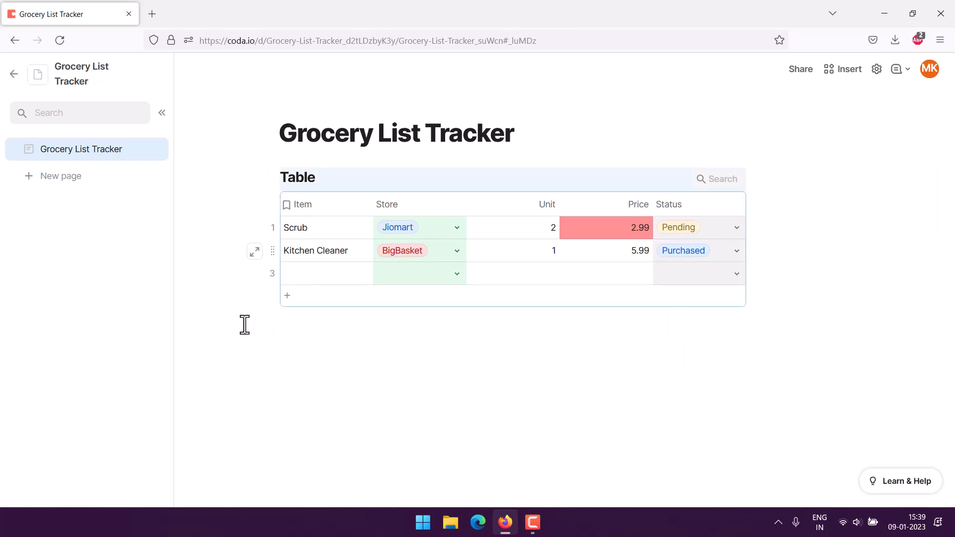